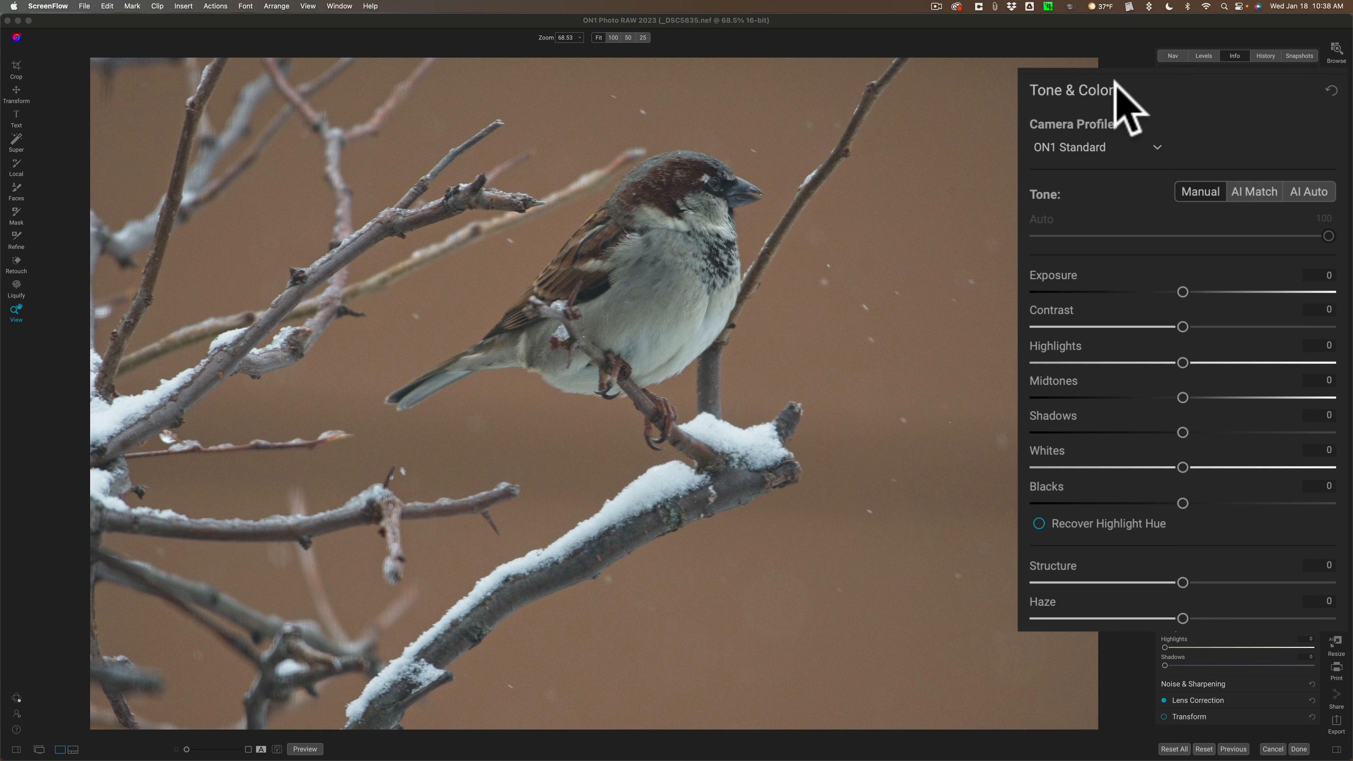
# Apply NoNoise AI noise reduction with the Original model to the photo, checking the preview at 100% zoom
pyautogui.click(1208, 220)
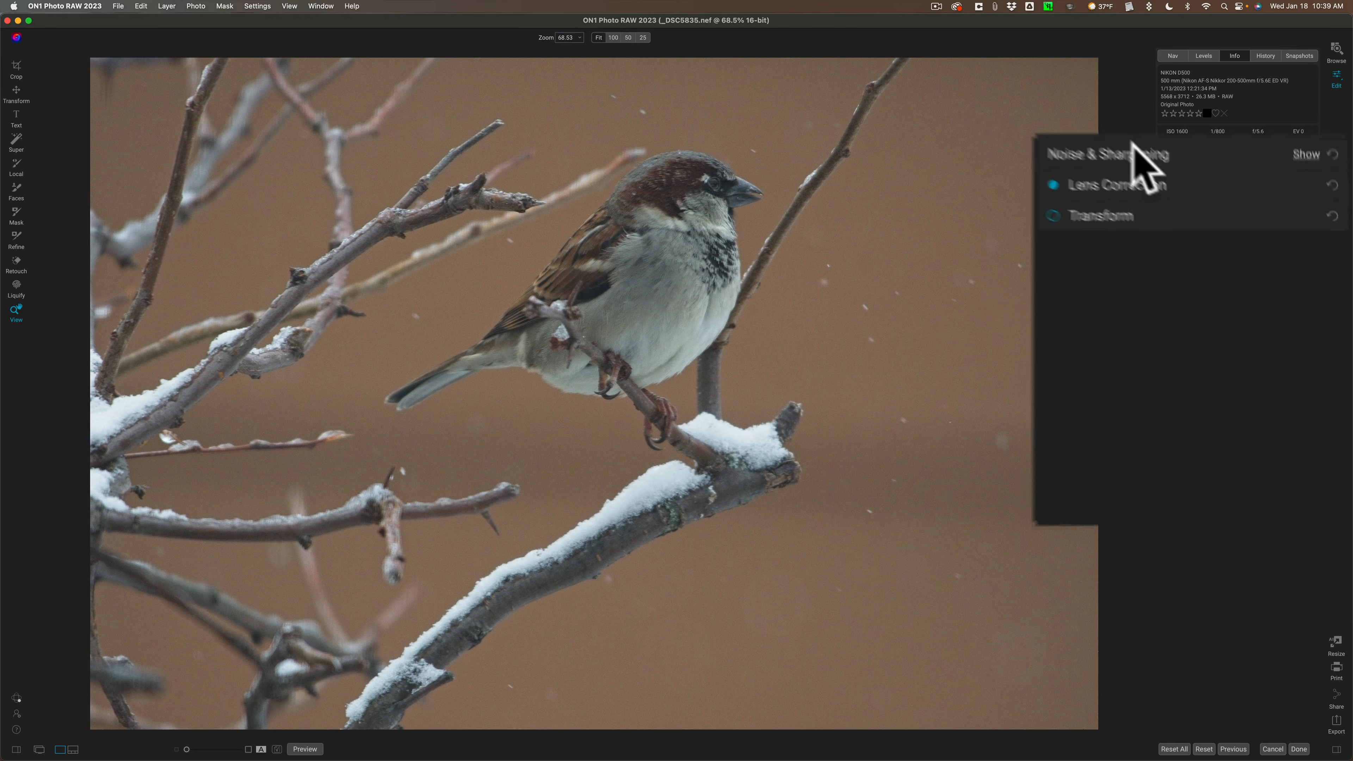
pyautogui.click(1118, 135)
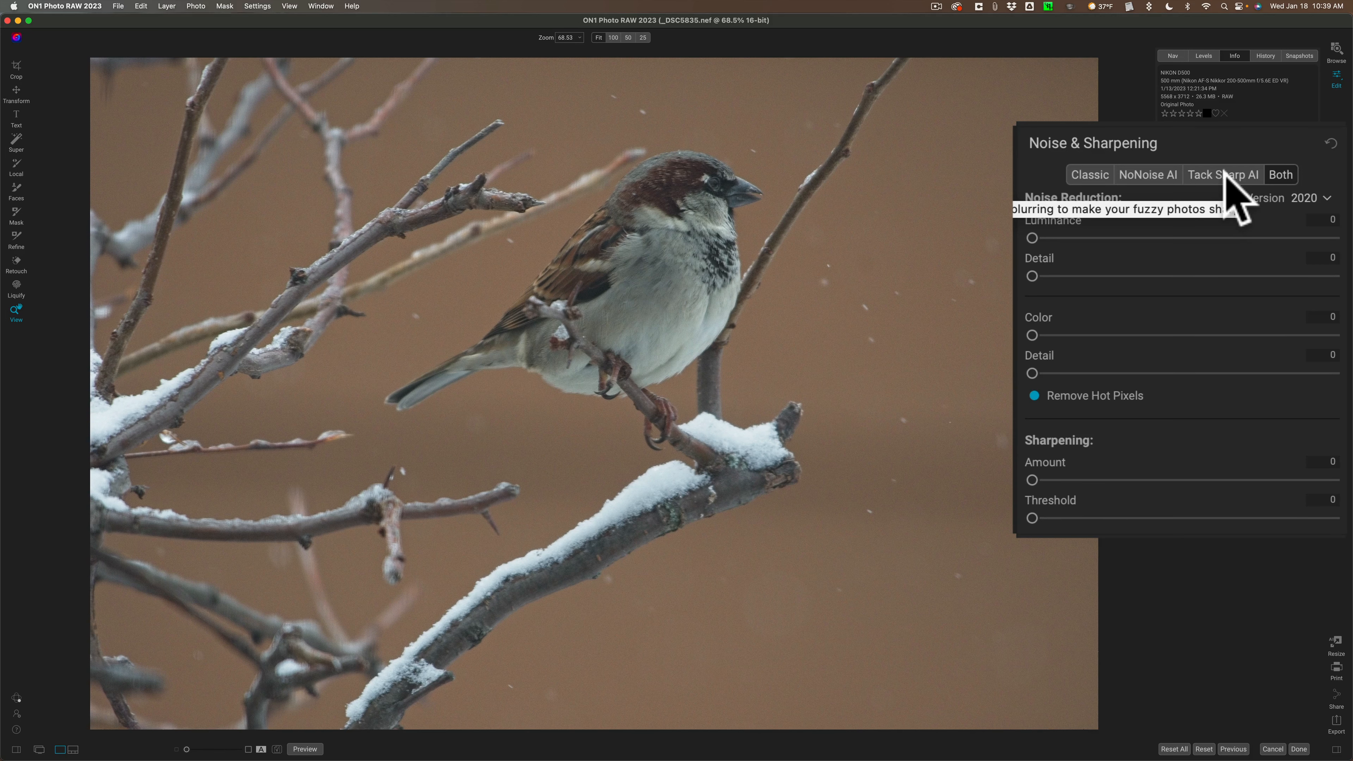
pyautogui.click(1149, 171)
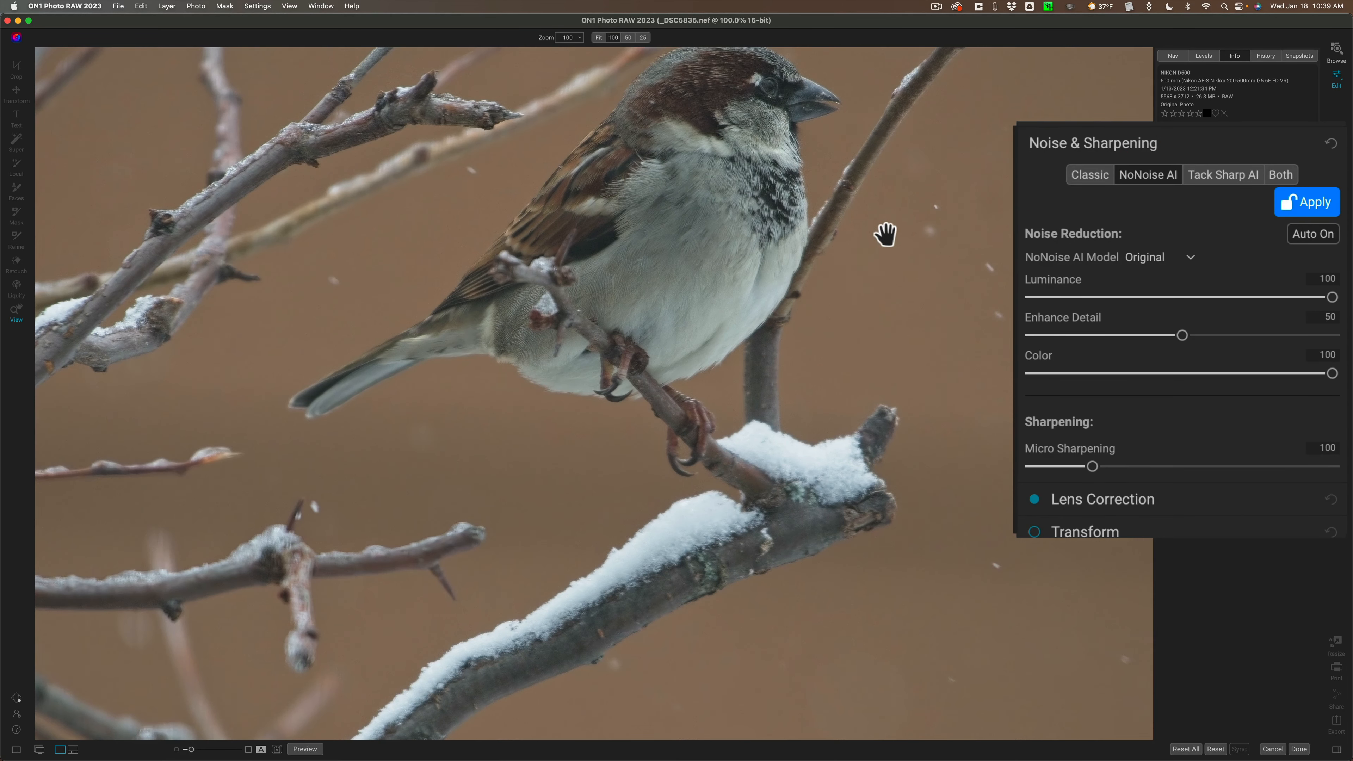
pyautogui.click(886, 235)
pyautogui.click(886, 235)
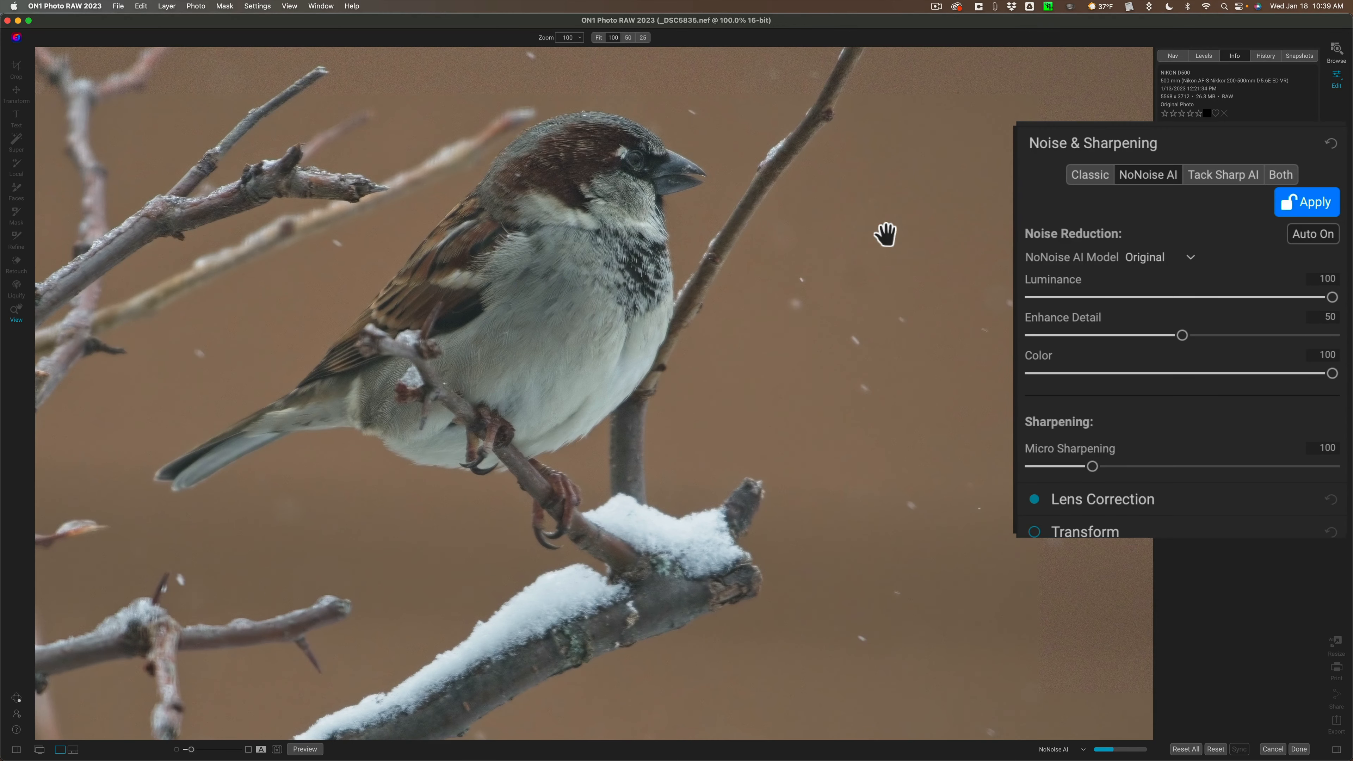
pyautogui.click(886, 235)
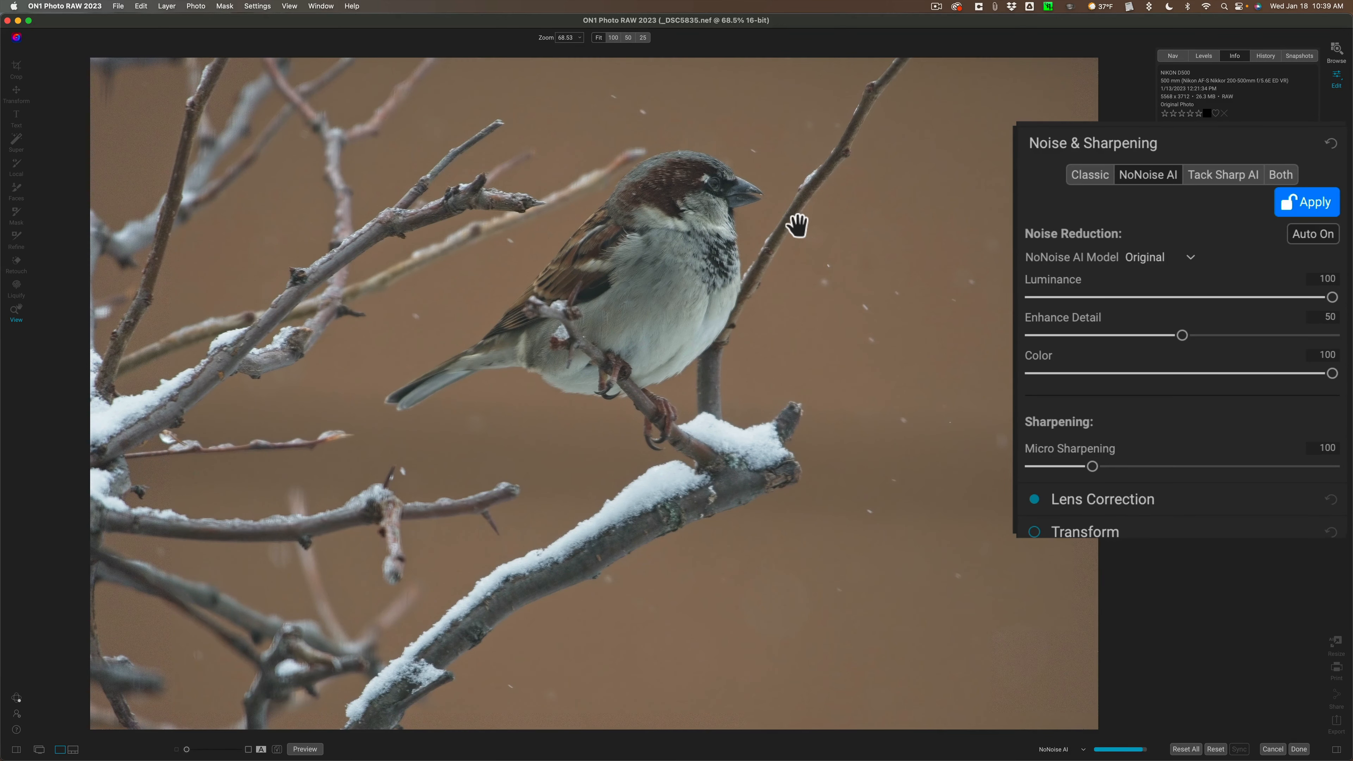
pyautogui.click(1305, 205)
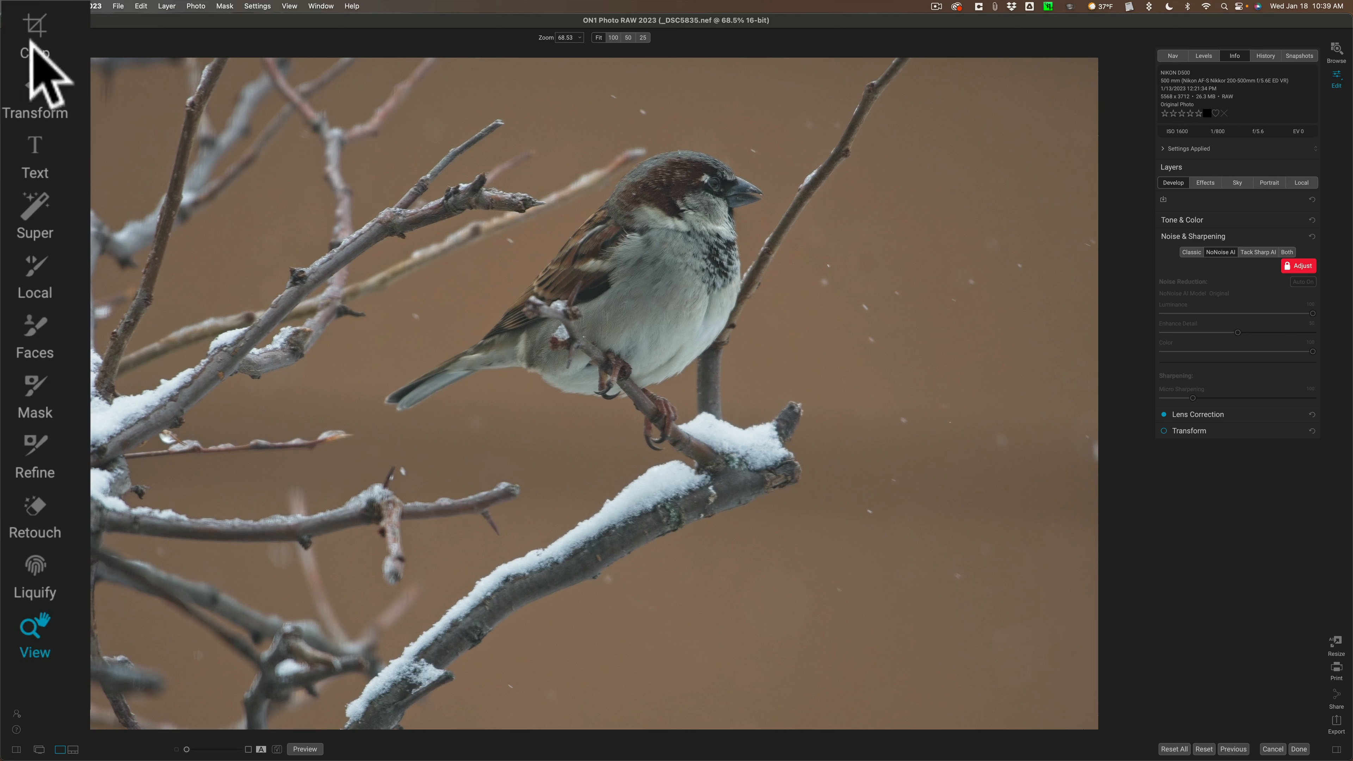
# Crop the photo more tightly around the bird at the Original Ratio, trimming all the edges, and apply the crop
pyautogui.click(15, 67)
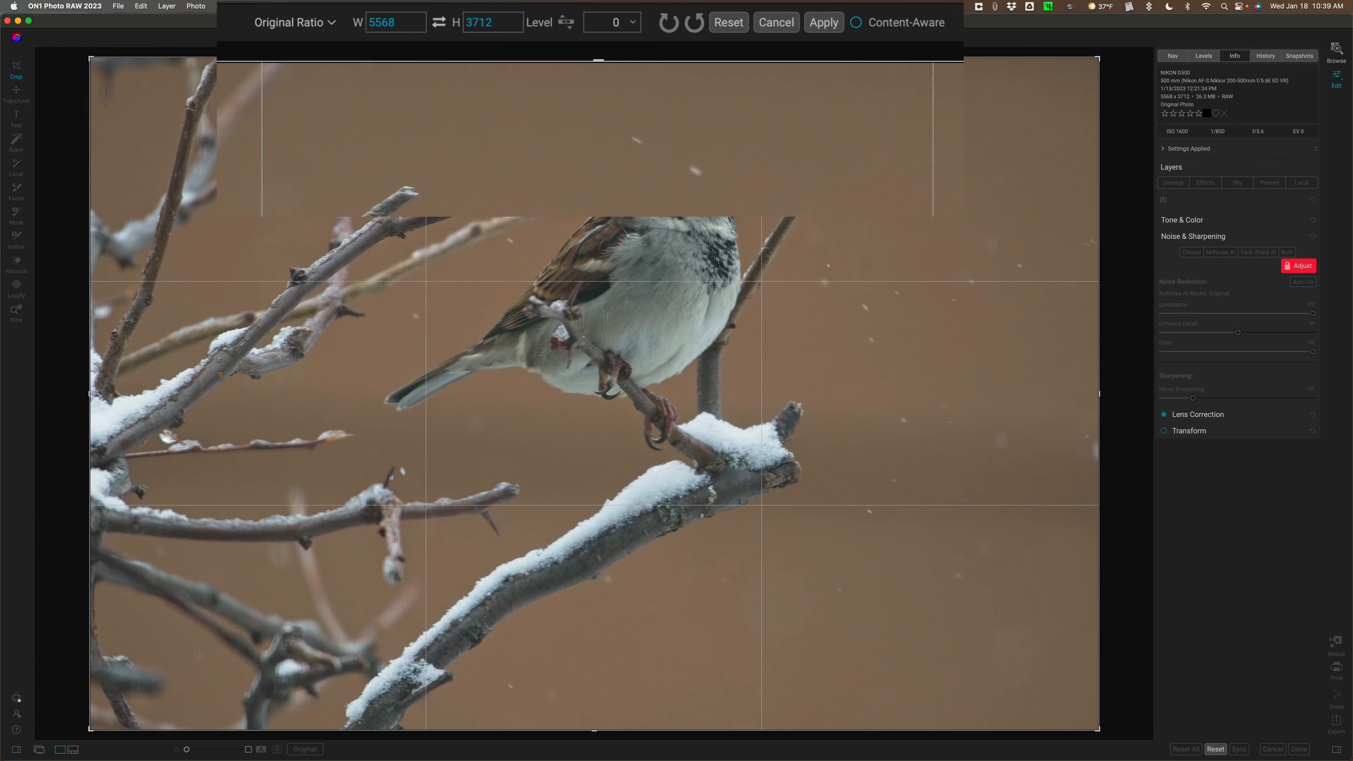
pyautogui.click(323, 23)
pyautogui.click(322, 23)
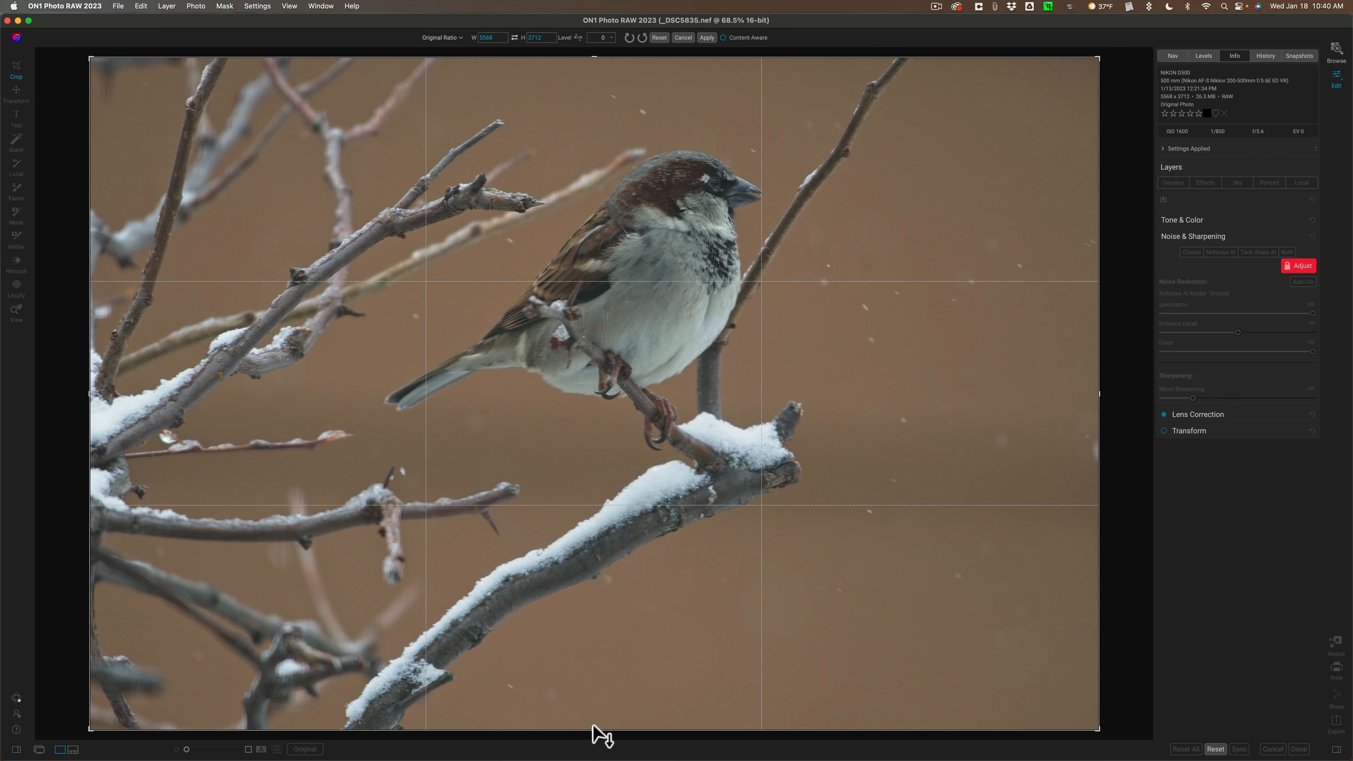
pyautogui.moveTo(594, 731); pyautogui.dragTo(617, 638)
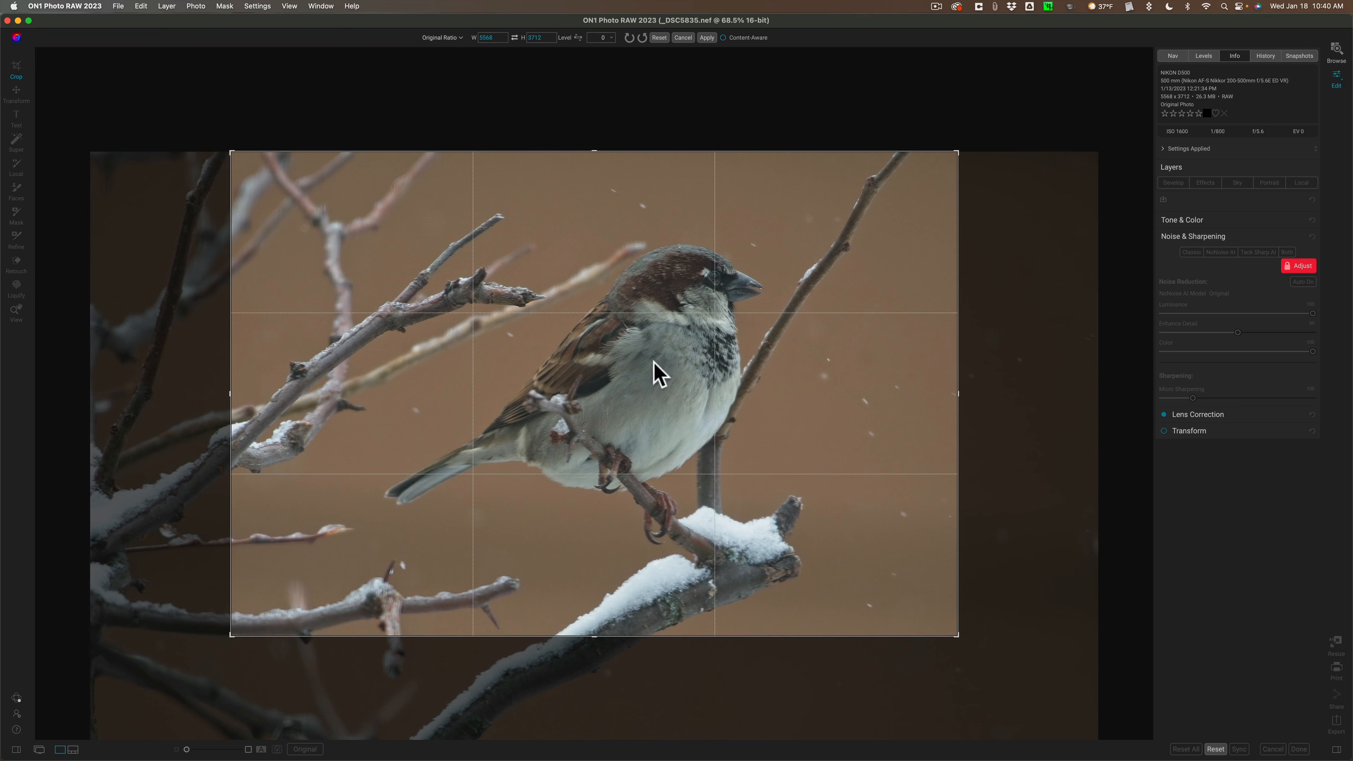
pyautogui.moveTo(653, 369); pyautogui.dragTo(676, 371)
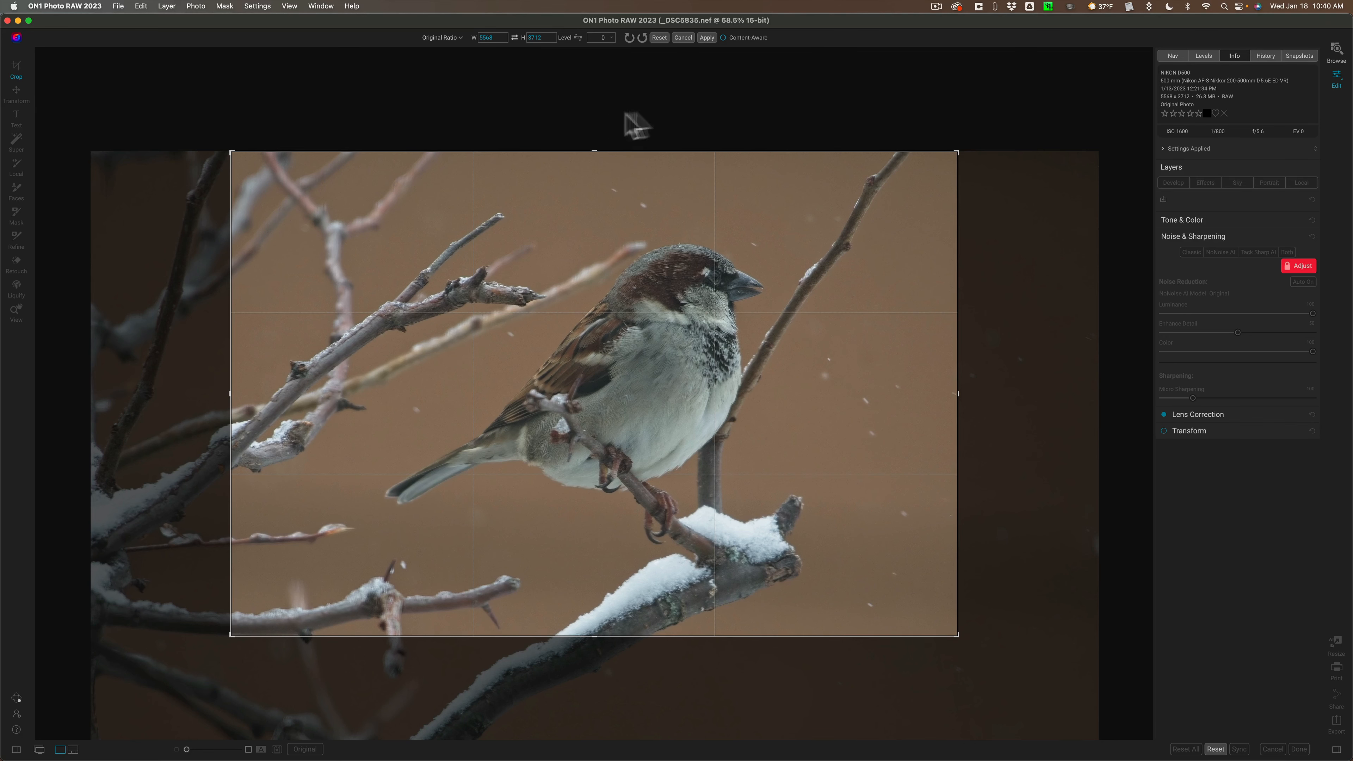
pyautogui.click(708, 37)
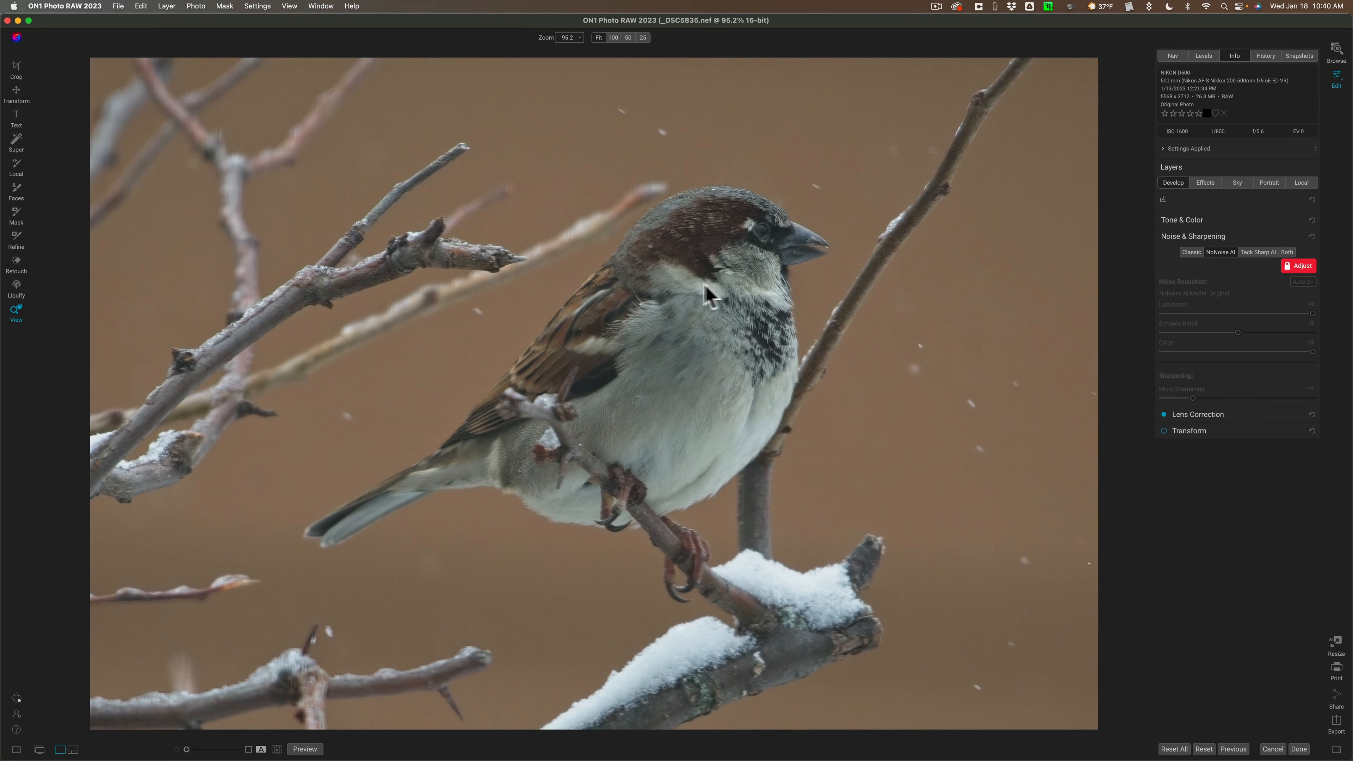
# Reposition the photo within the crop frame to leave more space in front of the bird's beak, and apply it
pyautogui.click(16, 67)
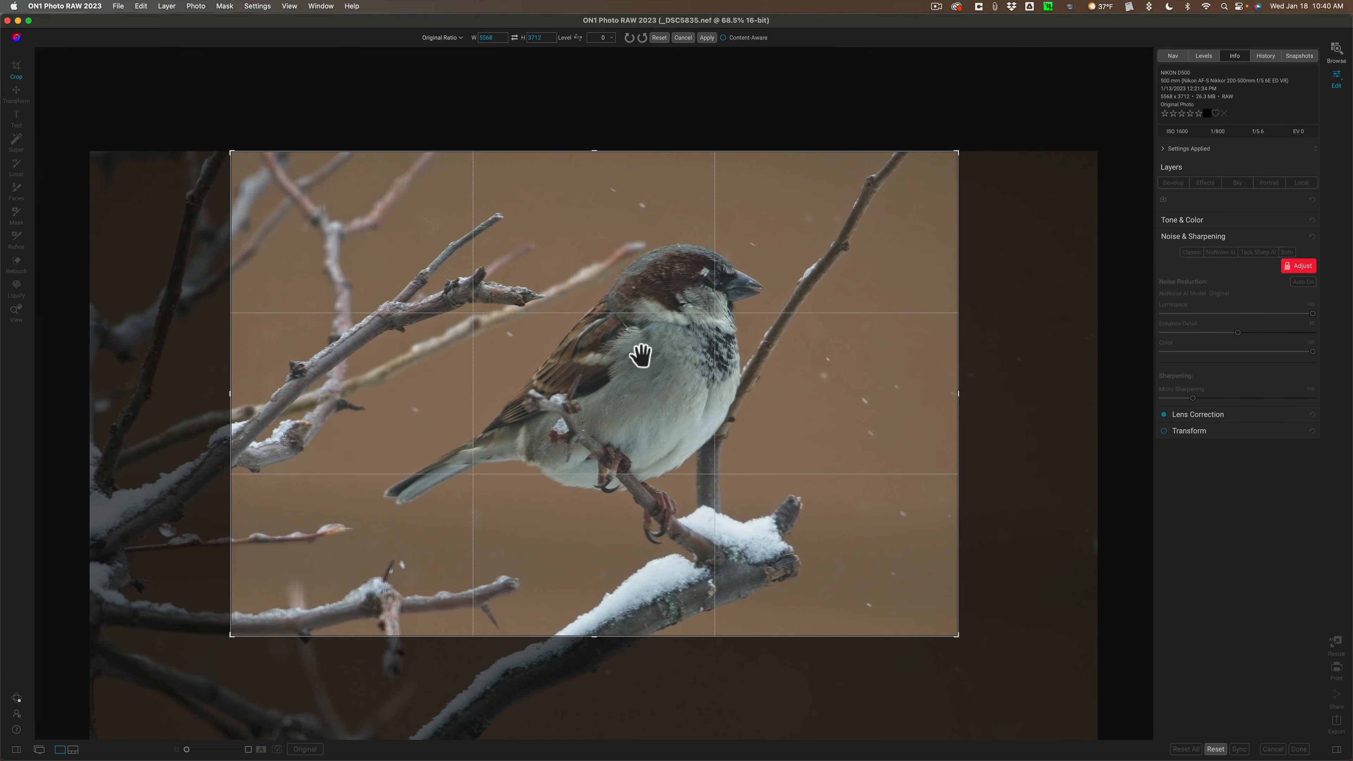
pyautogui.moveTo(640, 353); pyautogui.dragTo(594, 354)
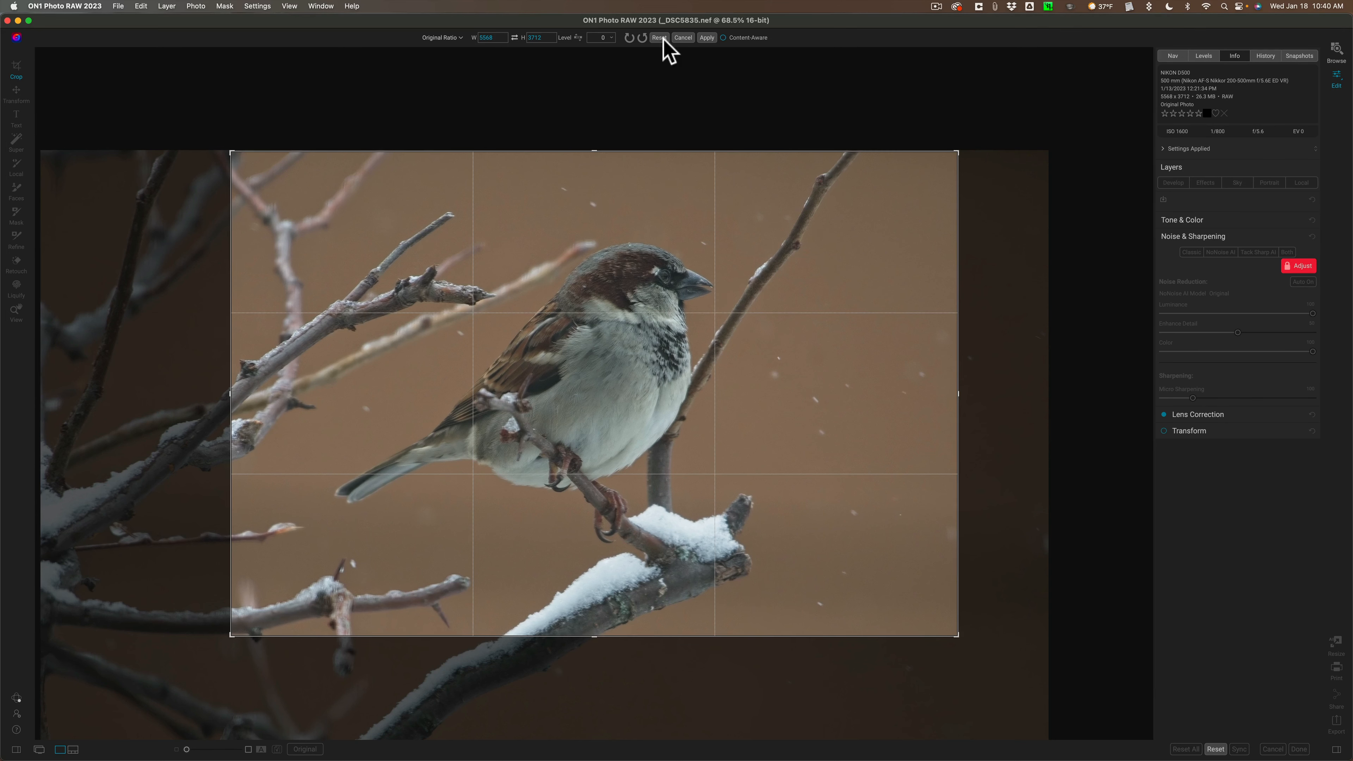
pyautogui.click(707, 37)
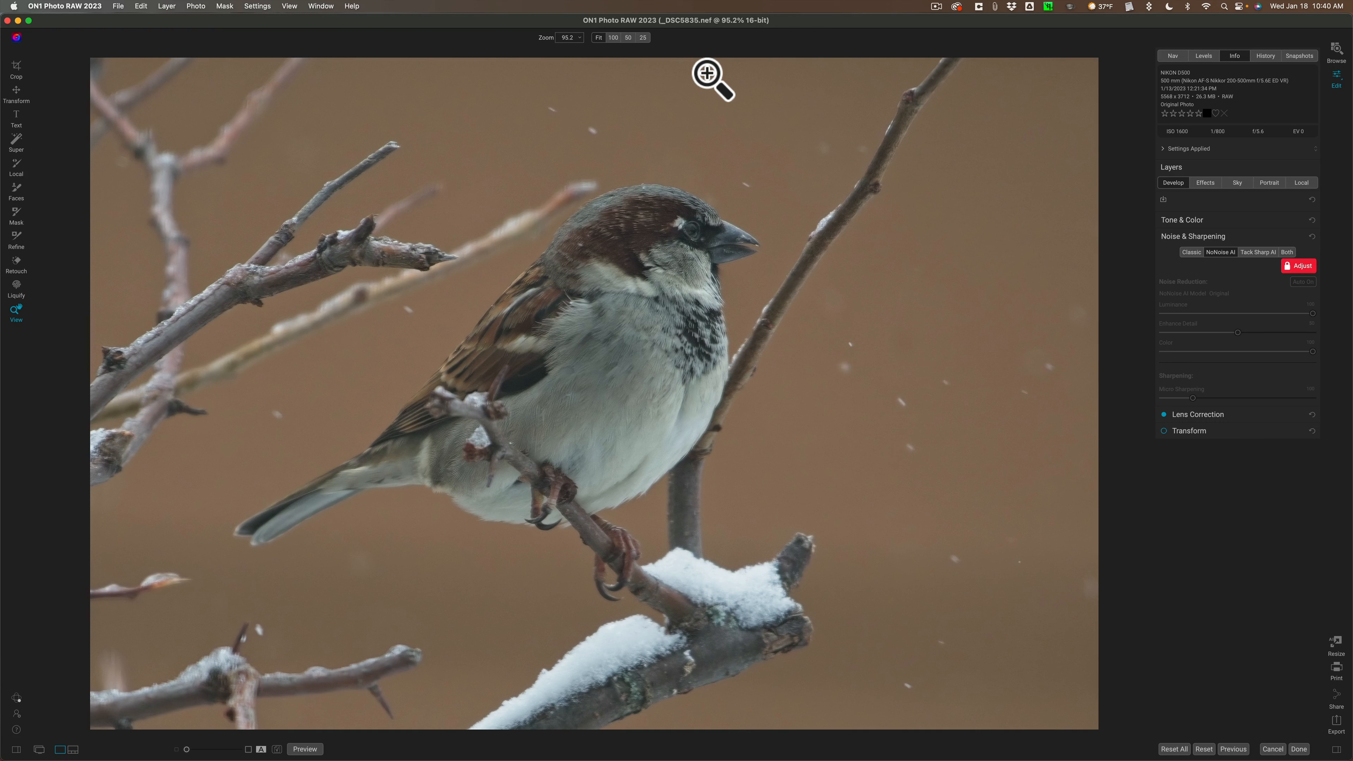
# In Tone & Color, set Highlights to -88 and Shadows to 12
pyautogui.click(1223, 220)
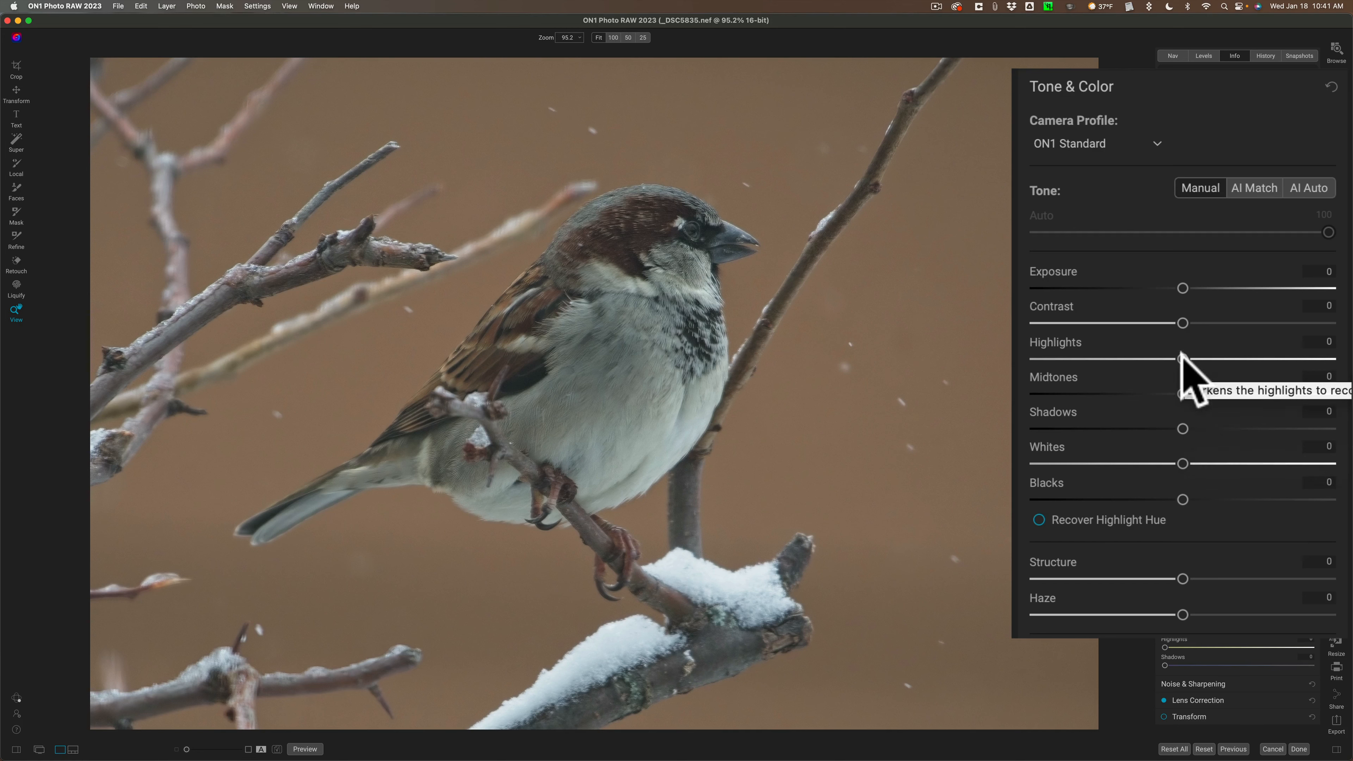
pyautogui.moveTo(1180, 358)
pyautogui.mouseDown()
pyautogui.moveTo(1132, 363)
pyautogui.moveTo(1229, 368)
pyautogui.moveTo(1133, 366)
pyautogui.moveTo(1194, 368)
pyautogui.mouseUp()
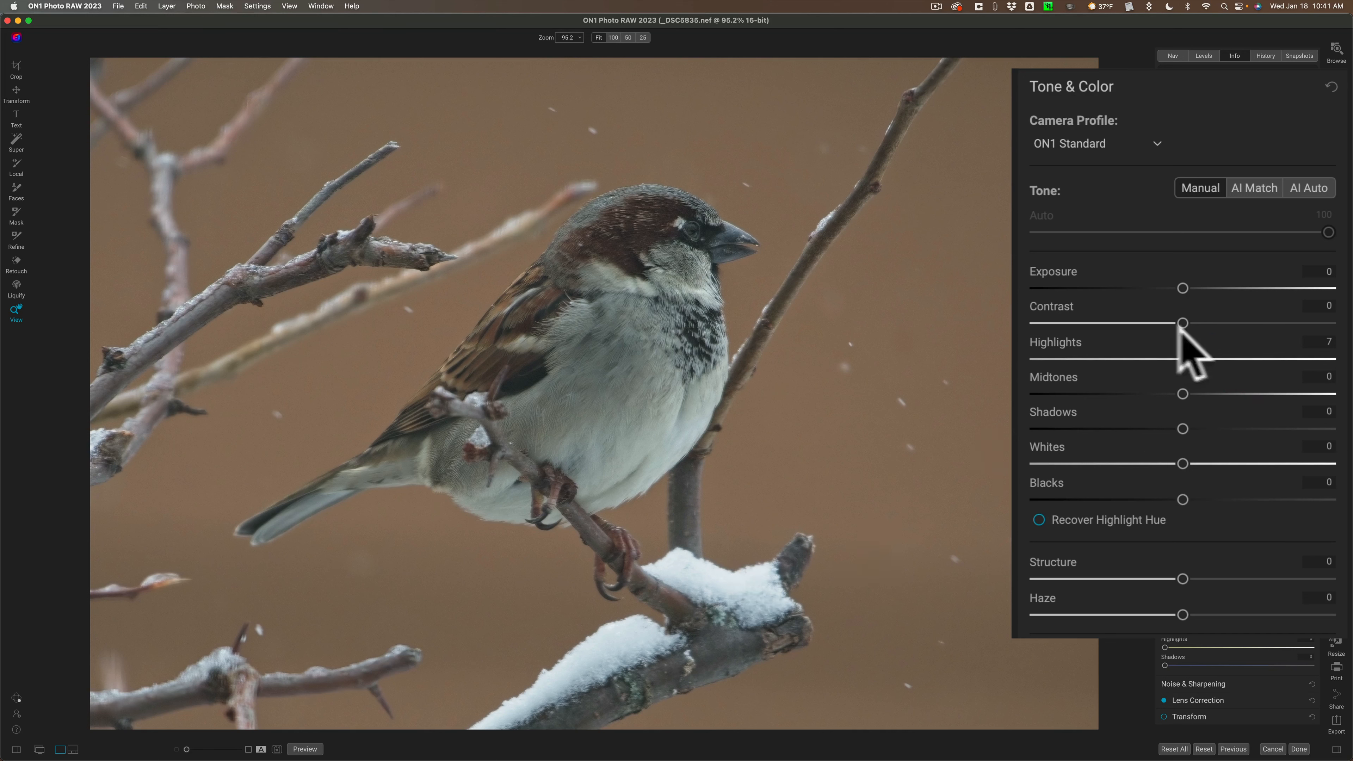
pyautogui.moveTo(1192, 356); pyautogui.dragTo(1062, 347)
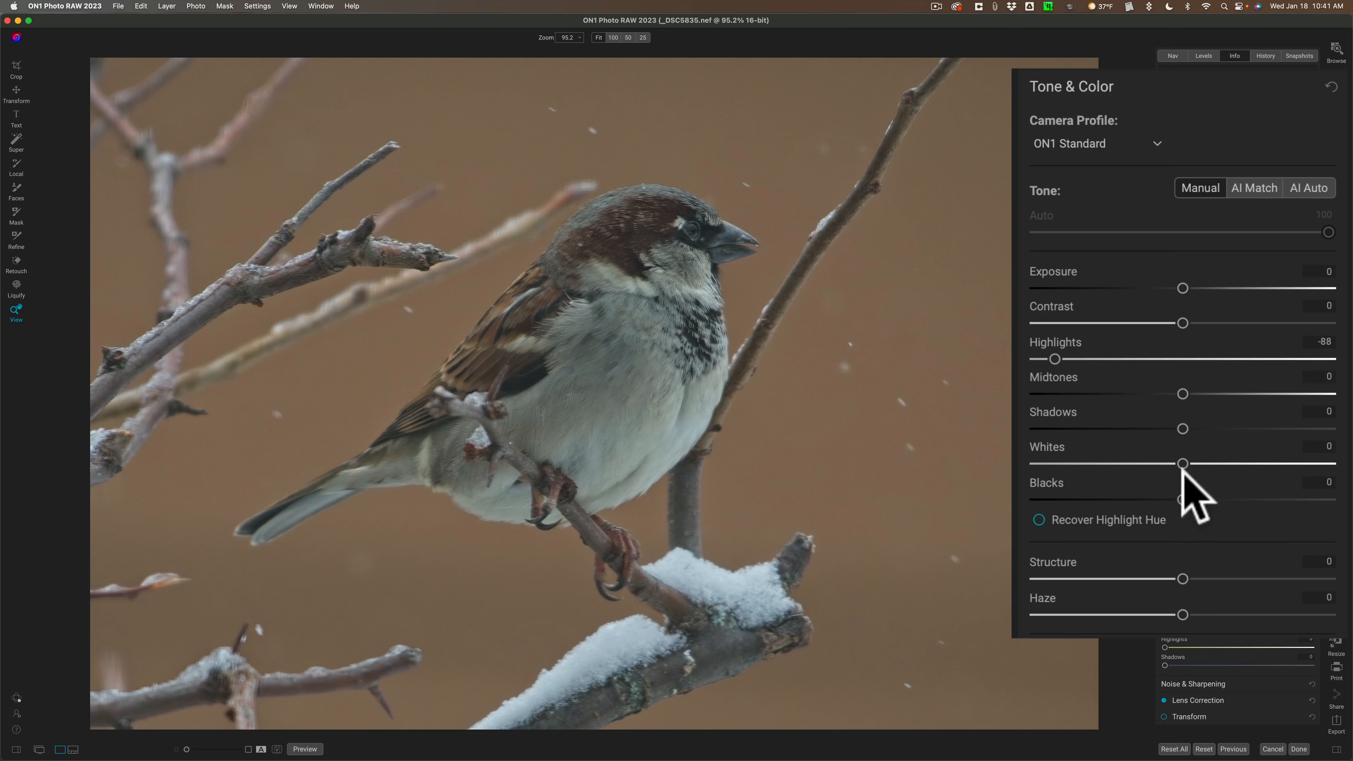
pyautogui.moveTo(1183, 428); pyautogui.dragTo(1197, 422)
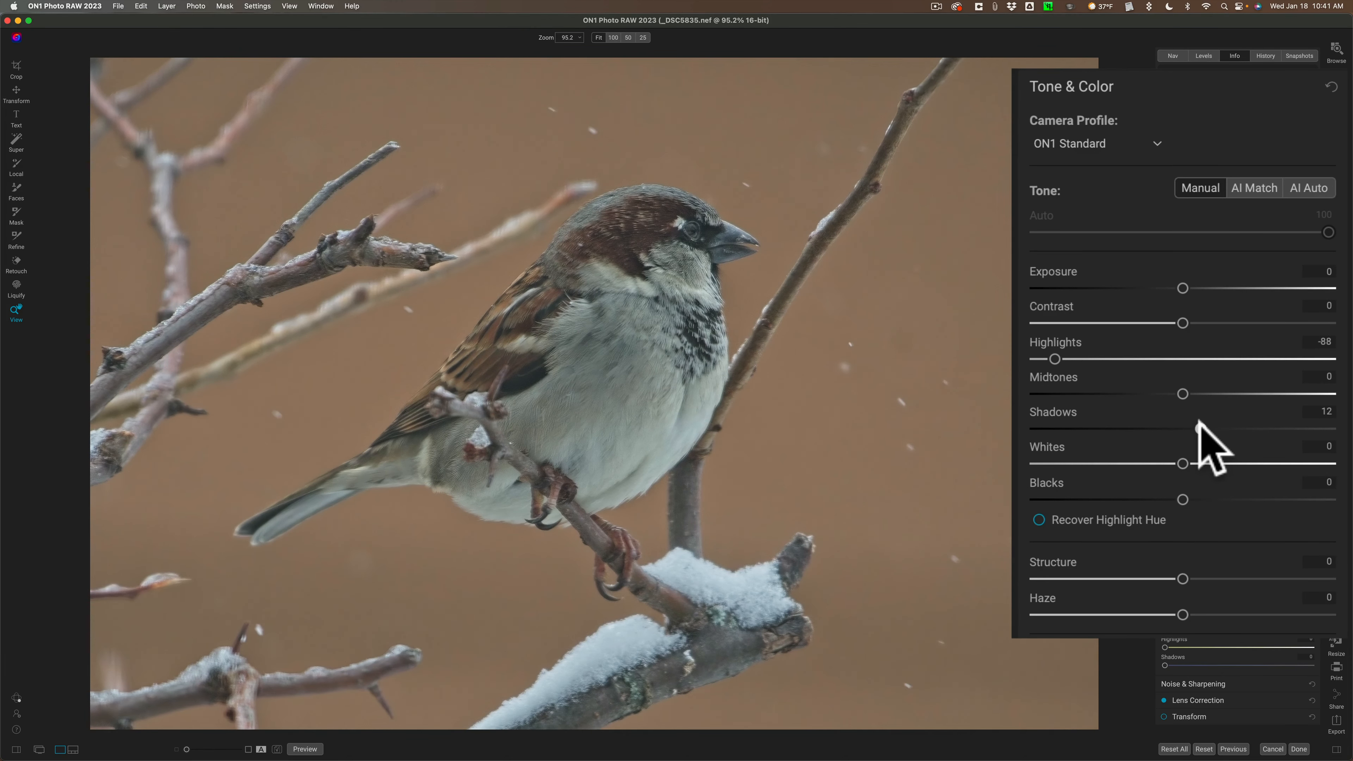
pyautogui.click(1200, 428)
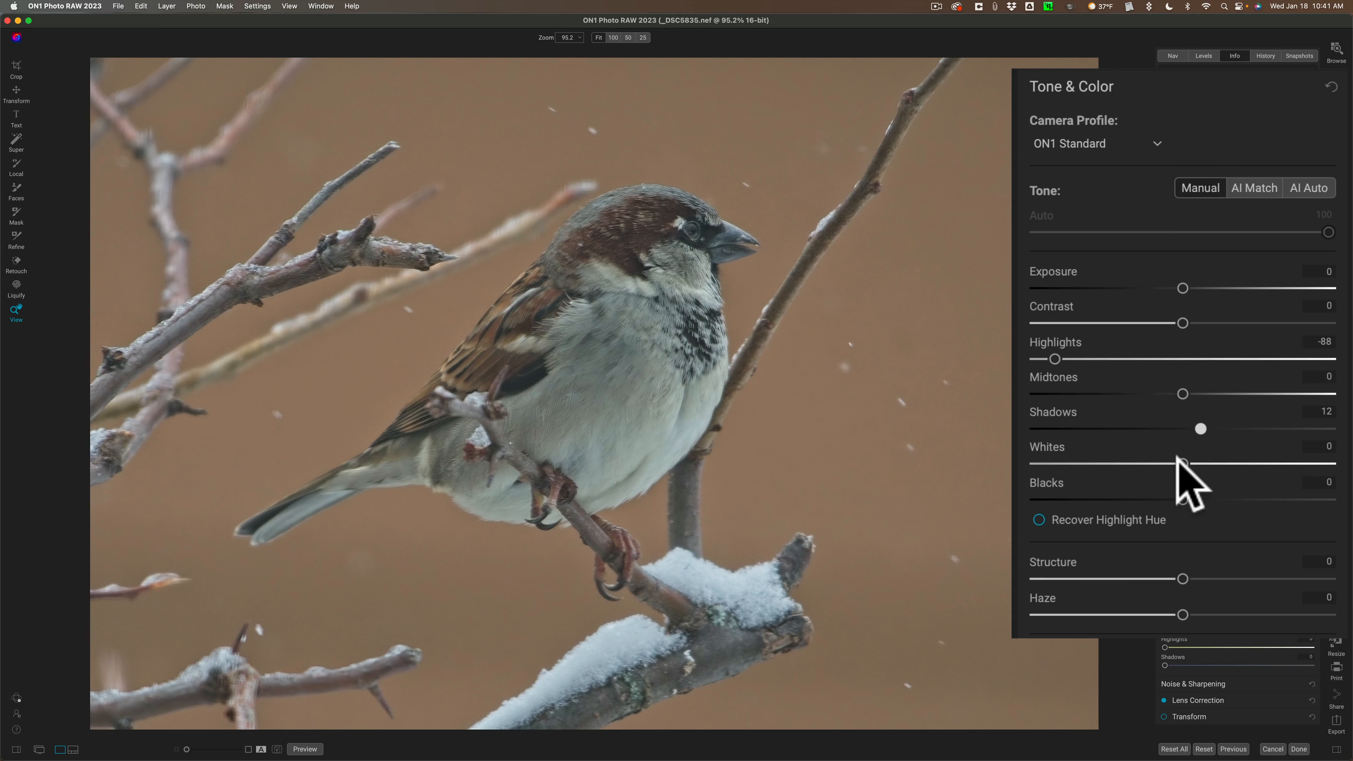
# Show the clipping overlay and set Whites to 16, keeping the snow on the branch free of clipping
pyautogui.press('j')
pyautogui.moveTo(1180, 462); pyautogui.dragTo(1268, 462)
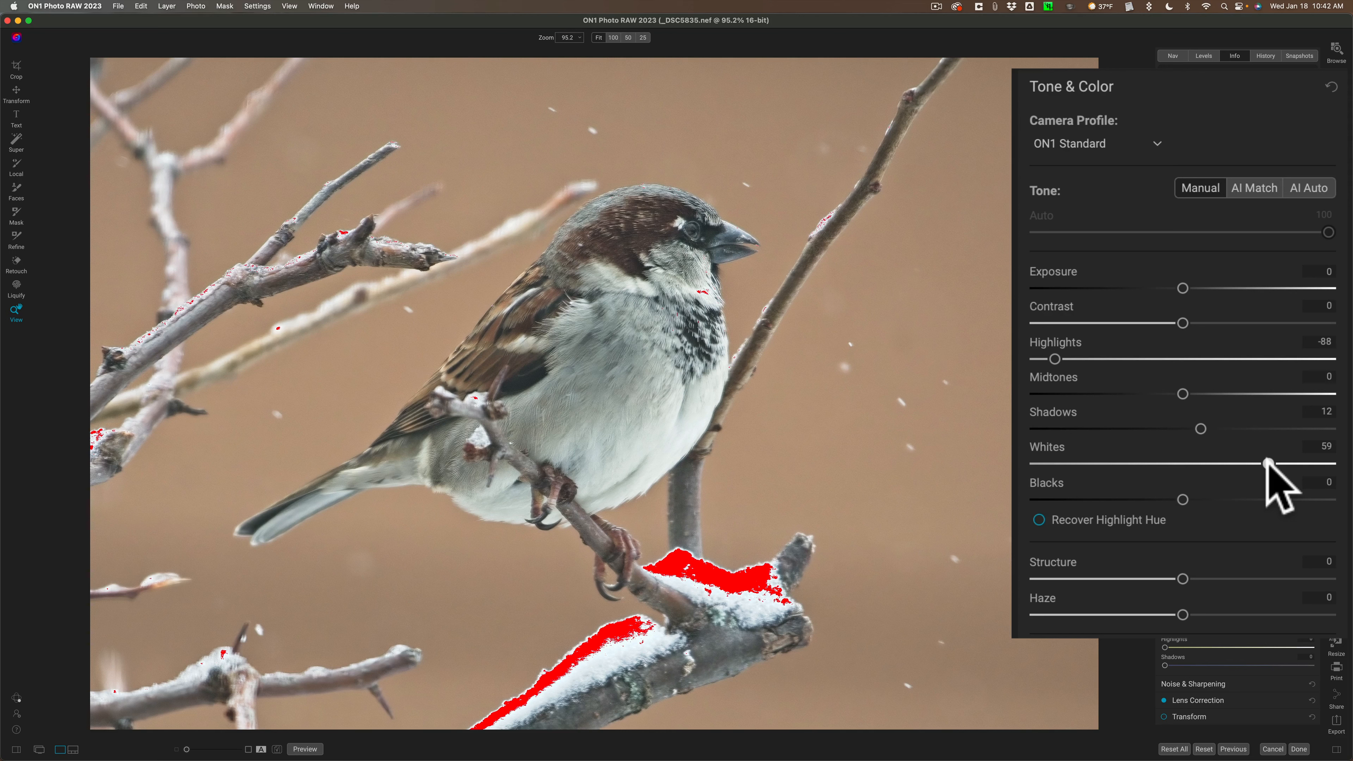
pyautogui.moveTo(1267, 463); pyautogui.dragTo(1207, 462)
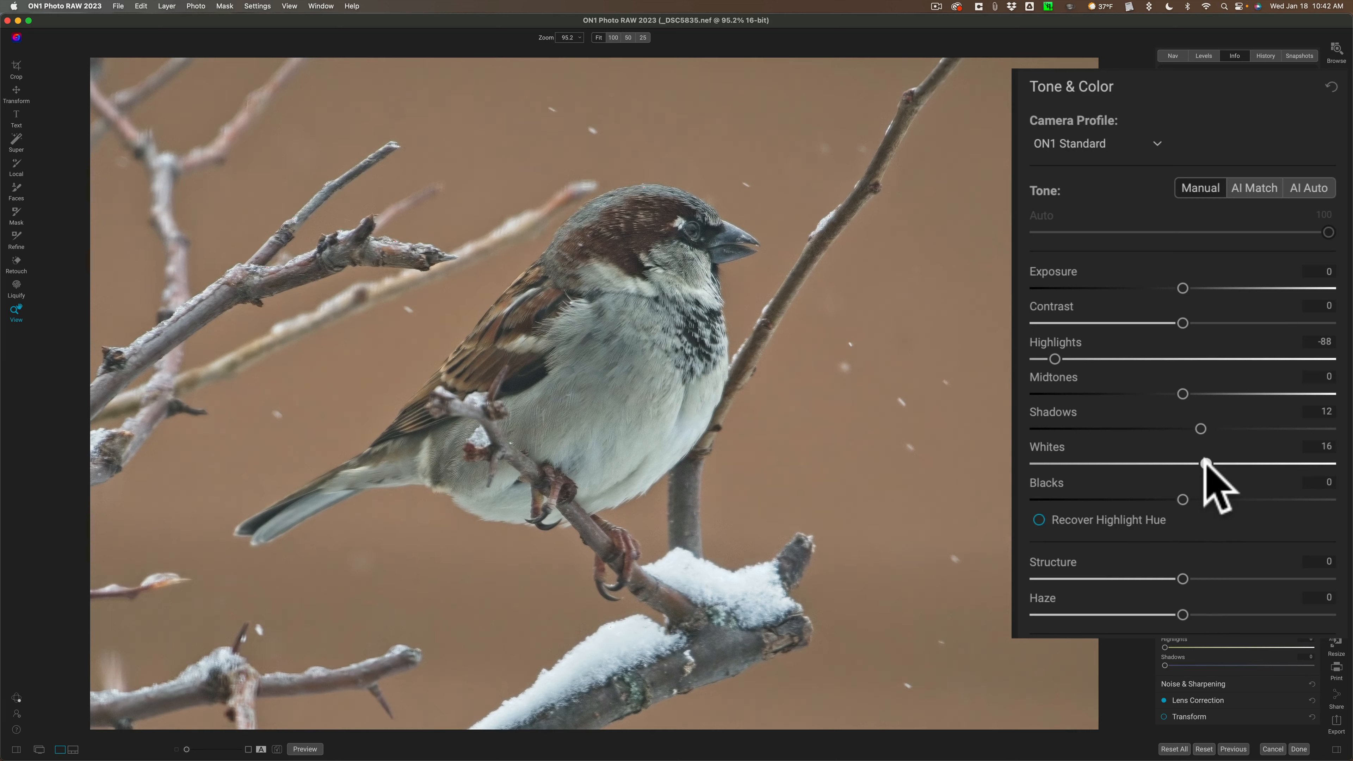
pyautogui.moveTo(1207, 463); pyautogui.dragTo(1207, 464)
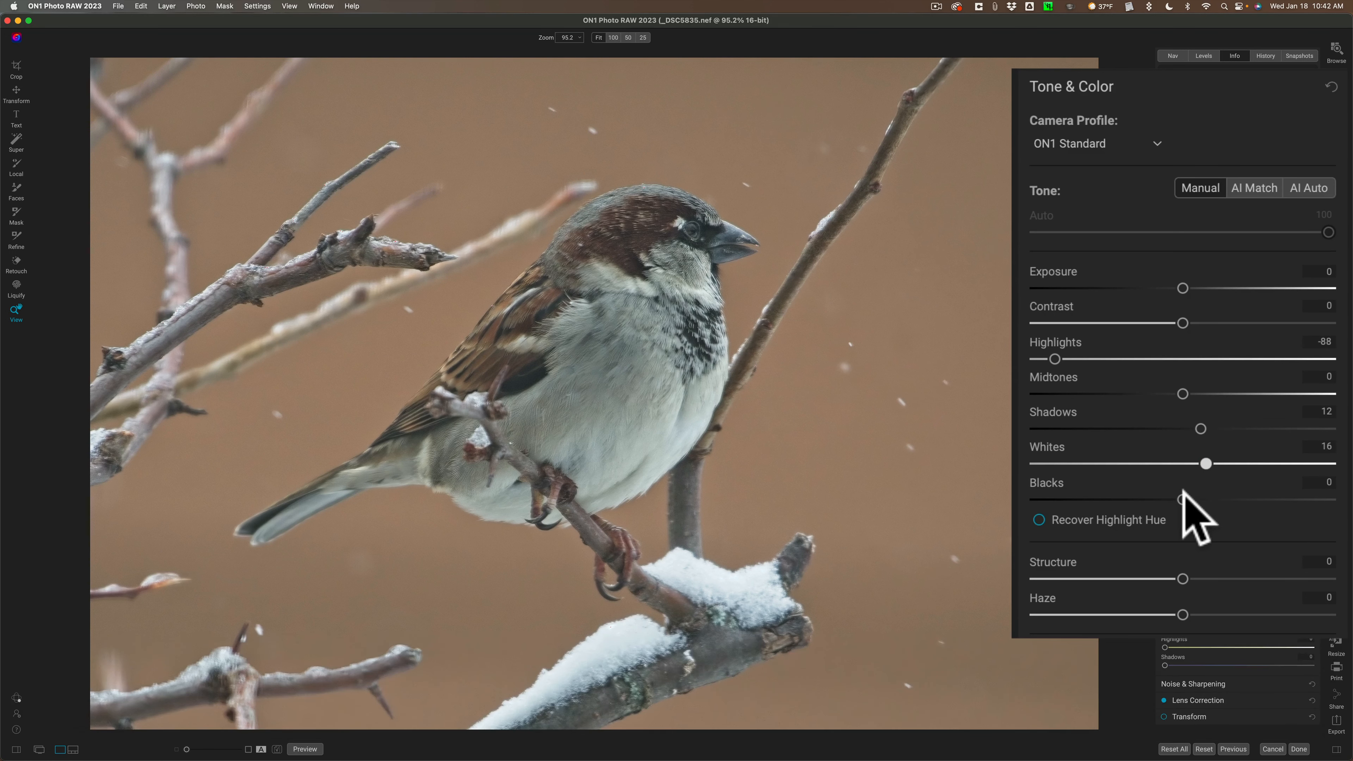
# Set Blacks to -46, using the clipping overlay to check the bird's darkest feathers
pyautogui.moveTo(1184, 495); pyautogui.dragTo(1016, 414)
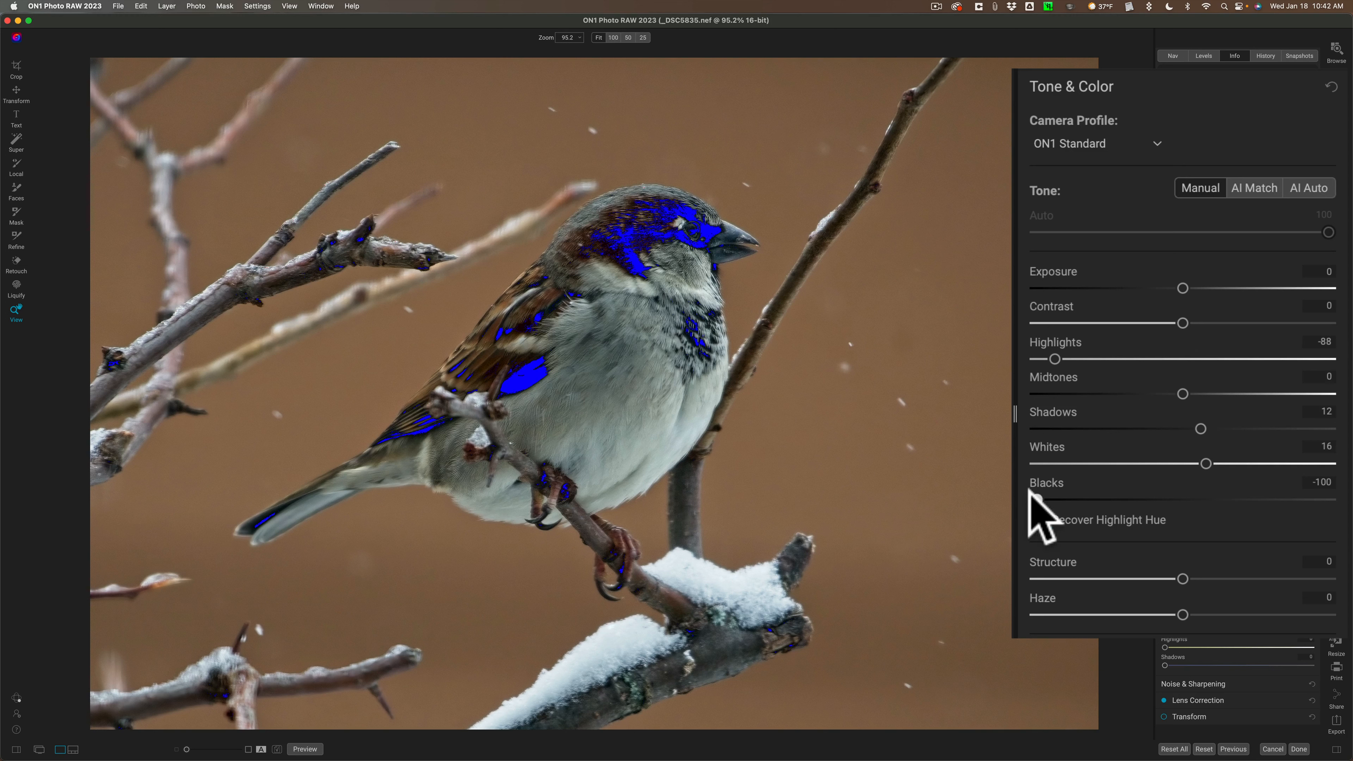
pyautogui.moveTo(1031, 498); pyautogui.dragTo(1112, 494)
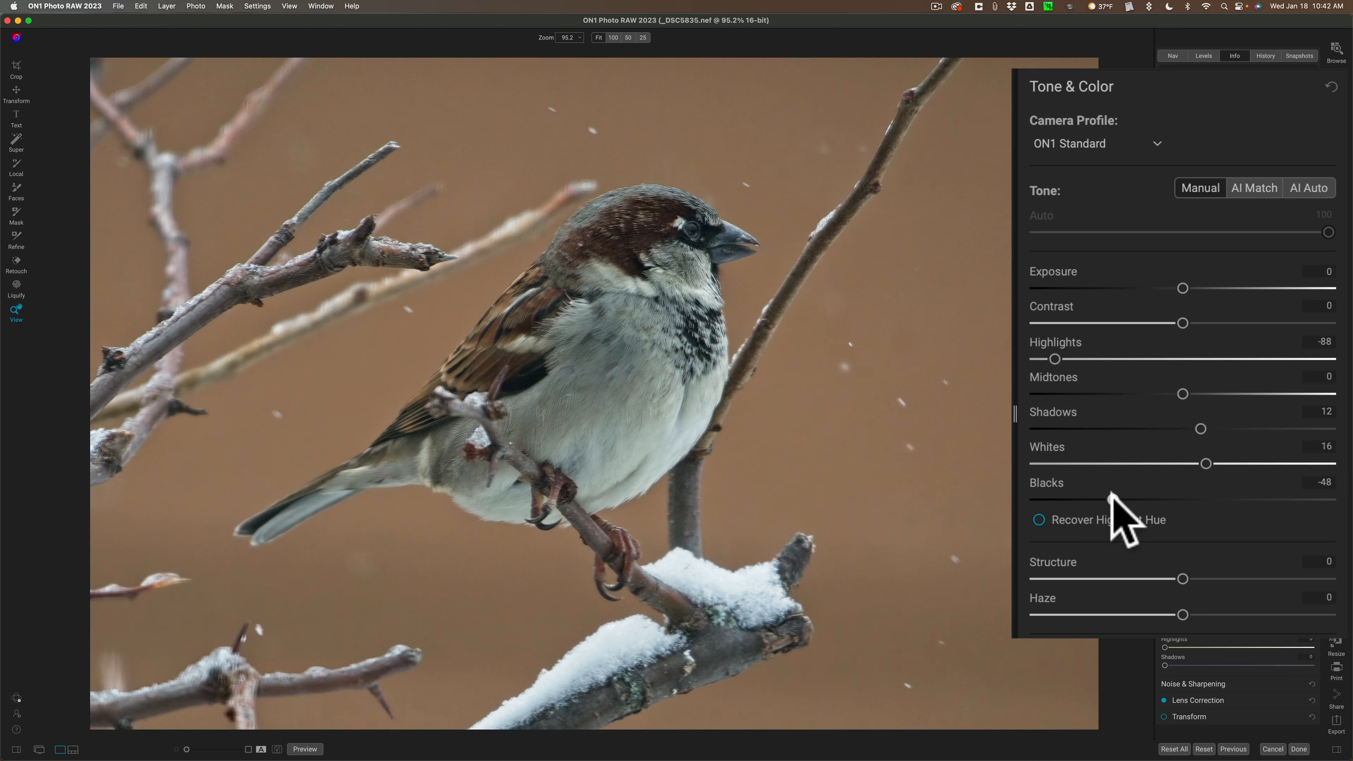
pyautogui.moveTo(1111, 493); pyautogui.dragTo(1114, 494)
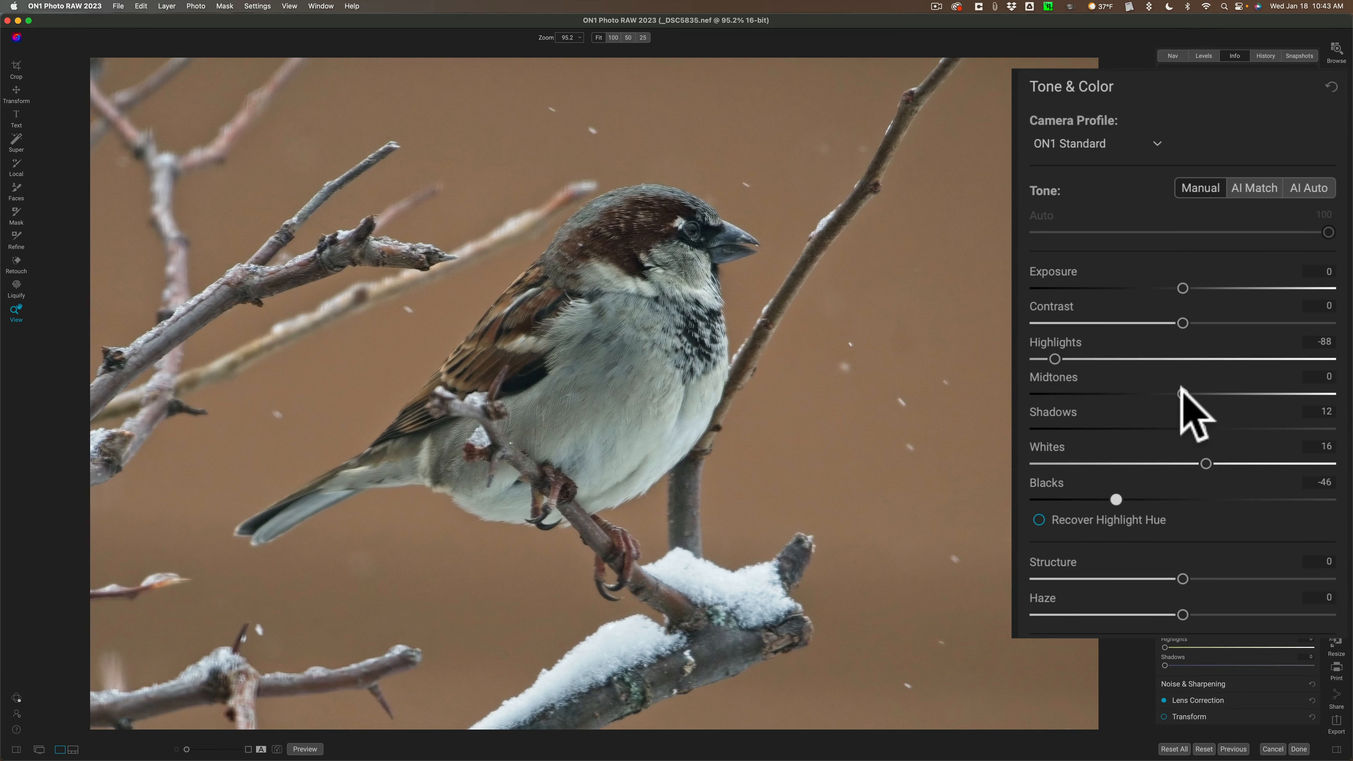
# Set Midtones to 11 to brighten the photo slightly
pyautogui.moveTo(1180, 388); pyautogui.dragTo(1194, 391)
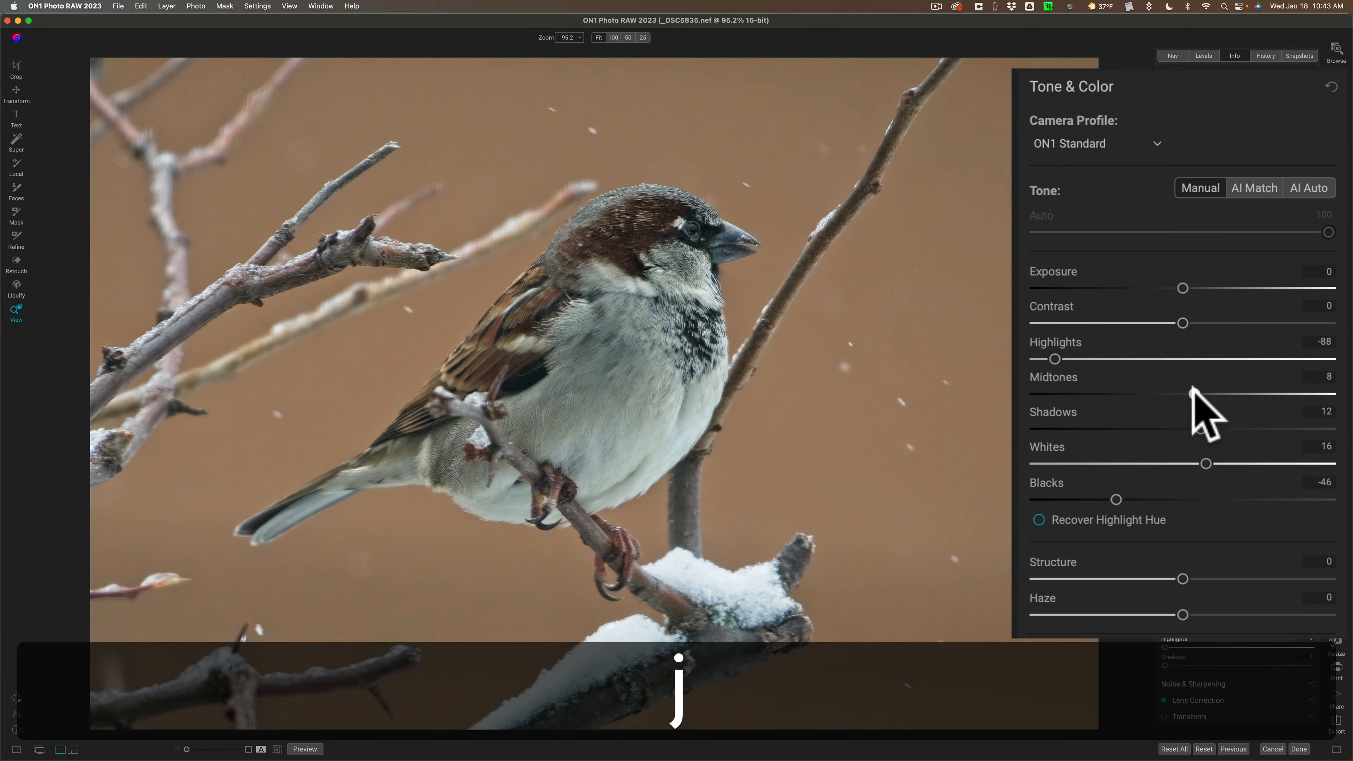
pyautogui.moveTo(1192, 390)
pyautogui.mouseDown()
pyautogui.moveTo(1348, 392)
pyautogui.moveTo(1183, 393)
pyautogui.moveTo(1198, 393)
pyautogui.mouseUp()
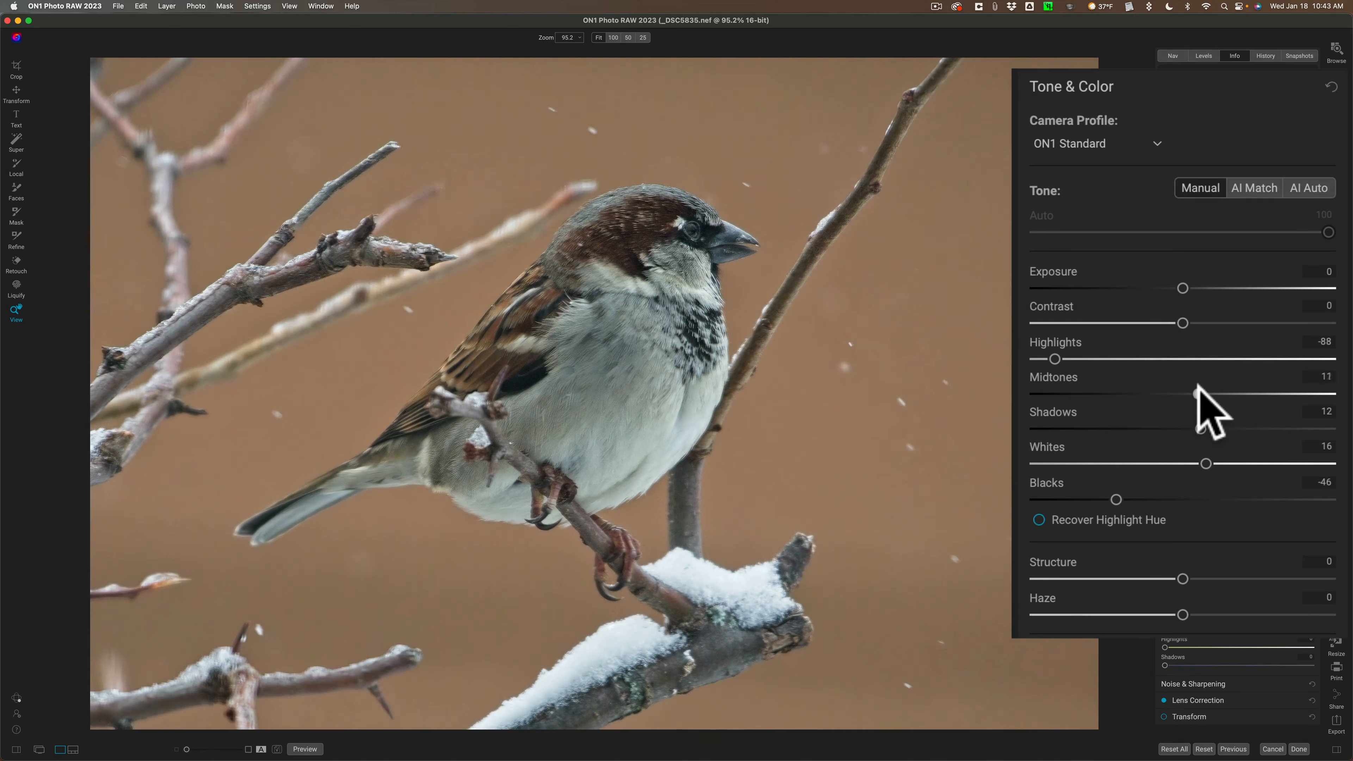
pyautogui.click(1199, 390)
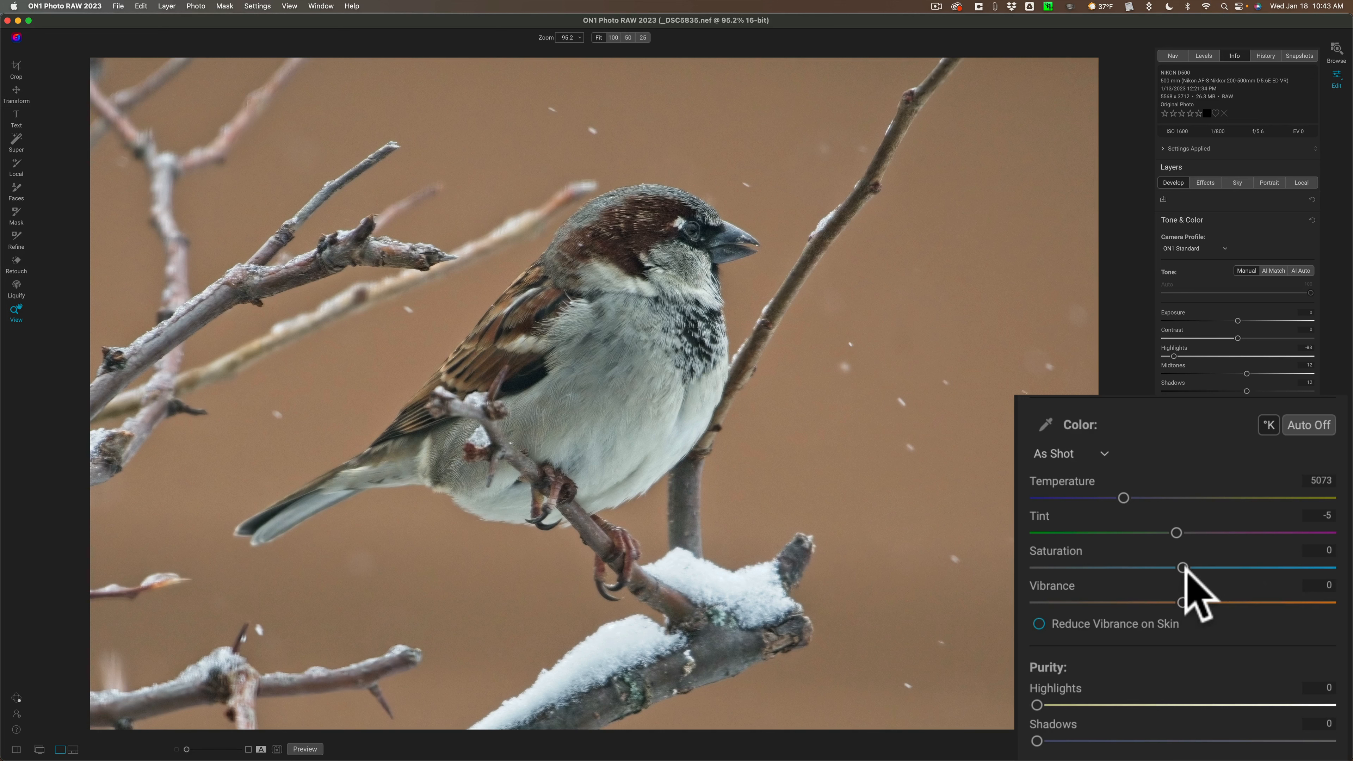
# Raise the photo's Vibrance to about 33 and reset Saturation to 0
pyautogui.moveTo(1186, 568); pyautogui.dragTo(1233, 601)
pyautogui.doubleClick(1227, 566)
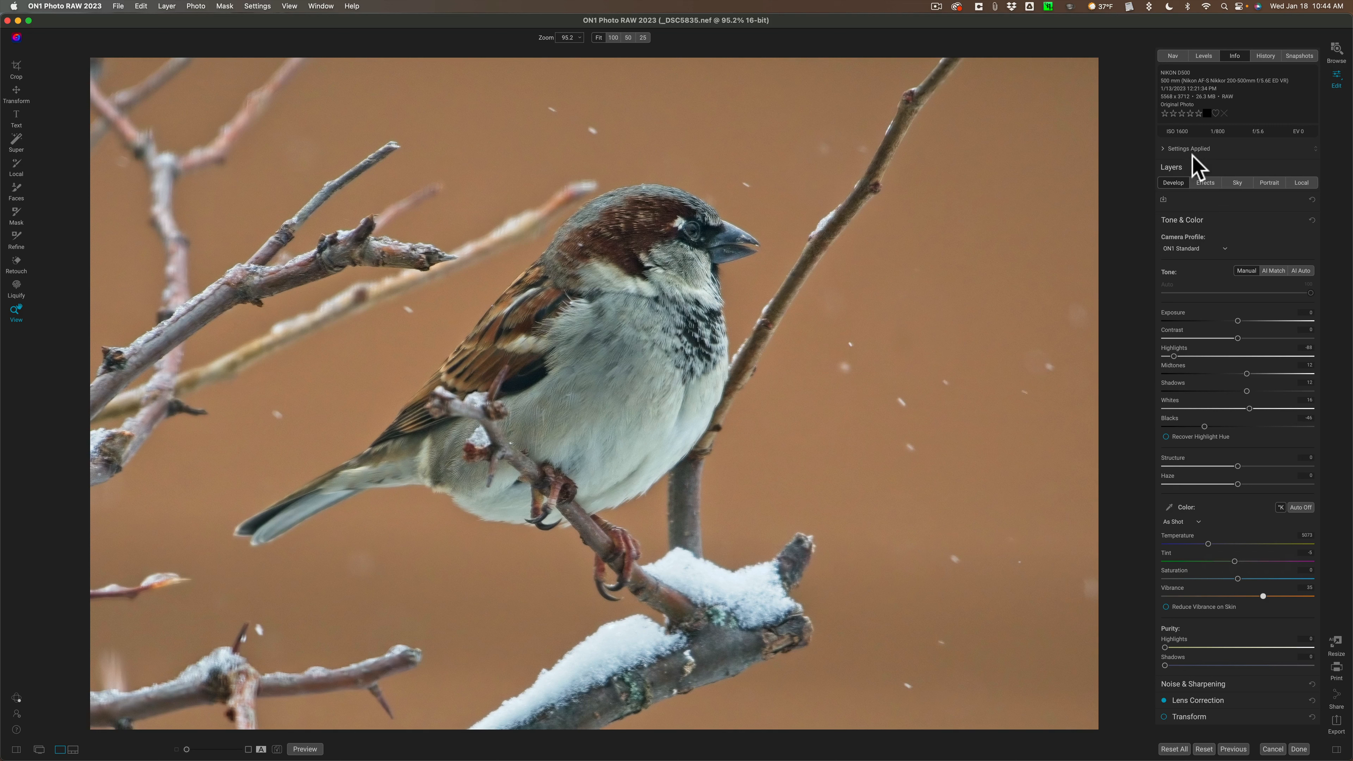
# Review the lens profile in Lens Correction, then return to the Tone & Color settings
pyautogui.click(1223, 223)
pyautogui.click(1223, 253)
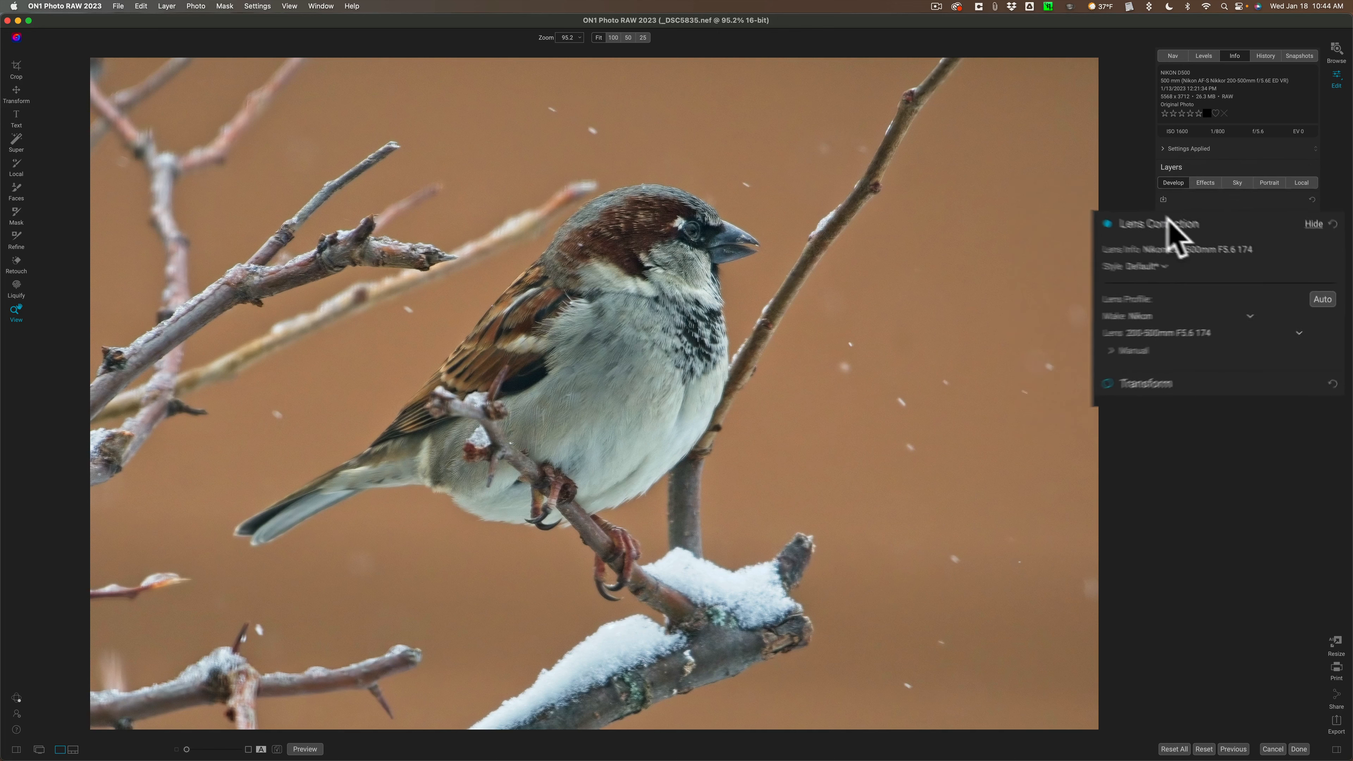
pyautogui.click(1203, 251)
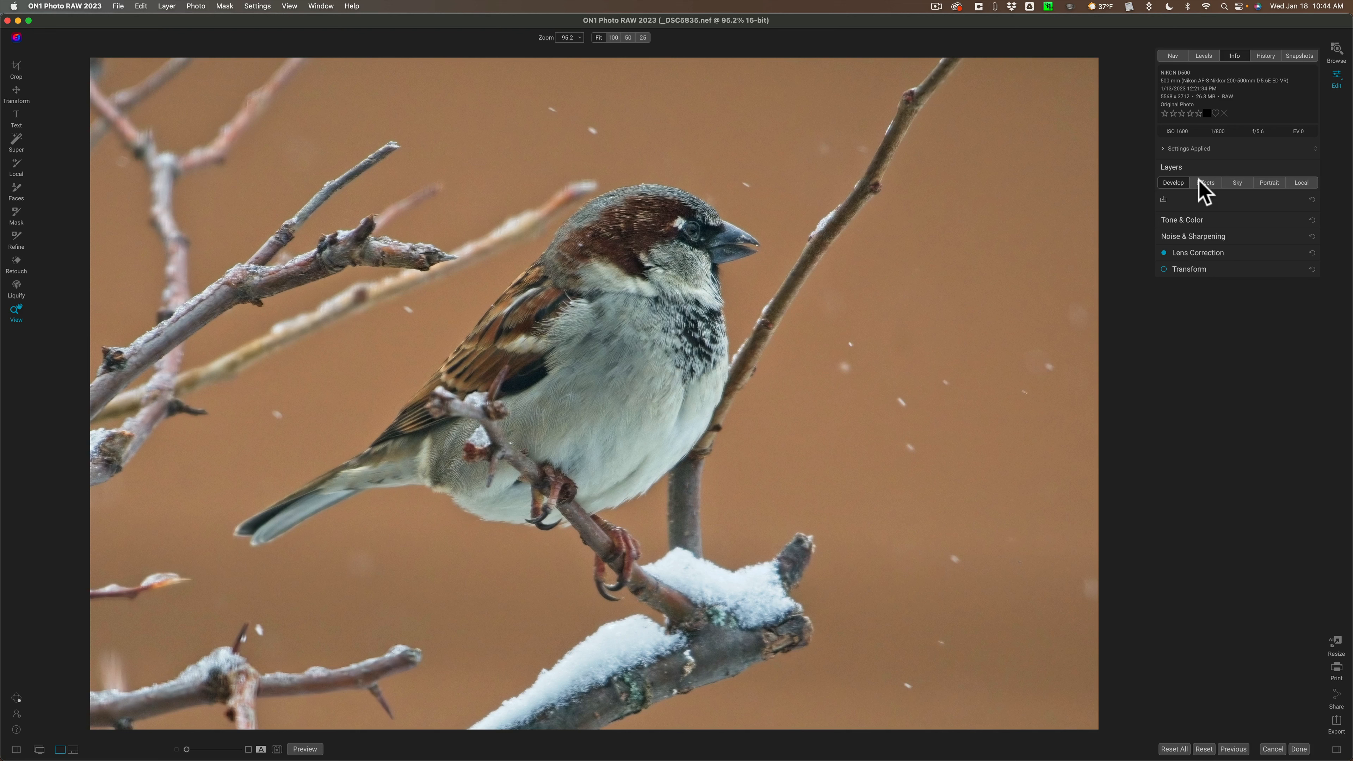
pyautogui.click(1198, 220)
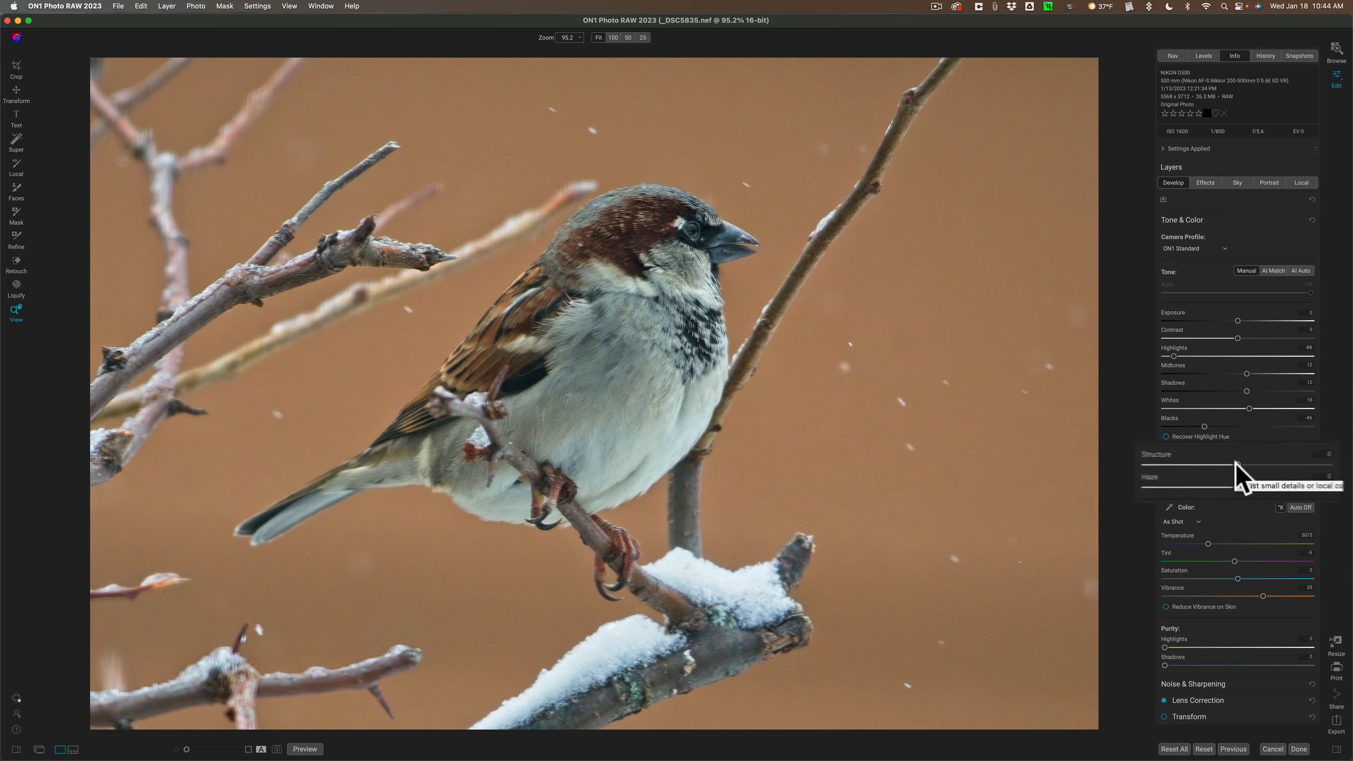
# Add a Dynamic Contrast filter to the photo as an effect
pyautogui.click(1209, 184)
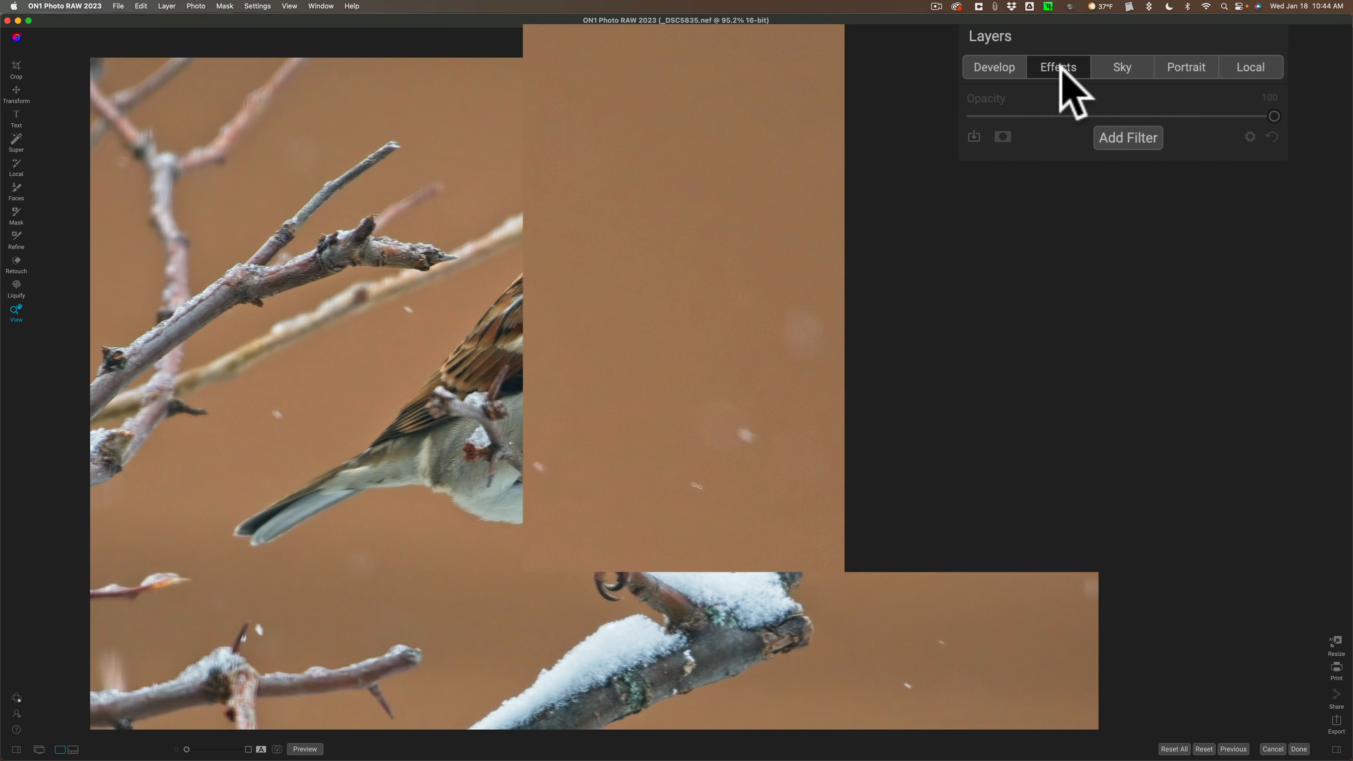
pyautogui.click(1119, 137)
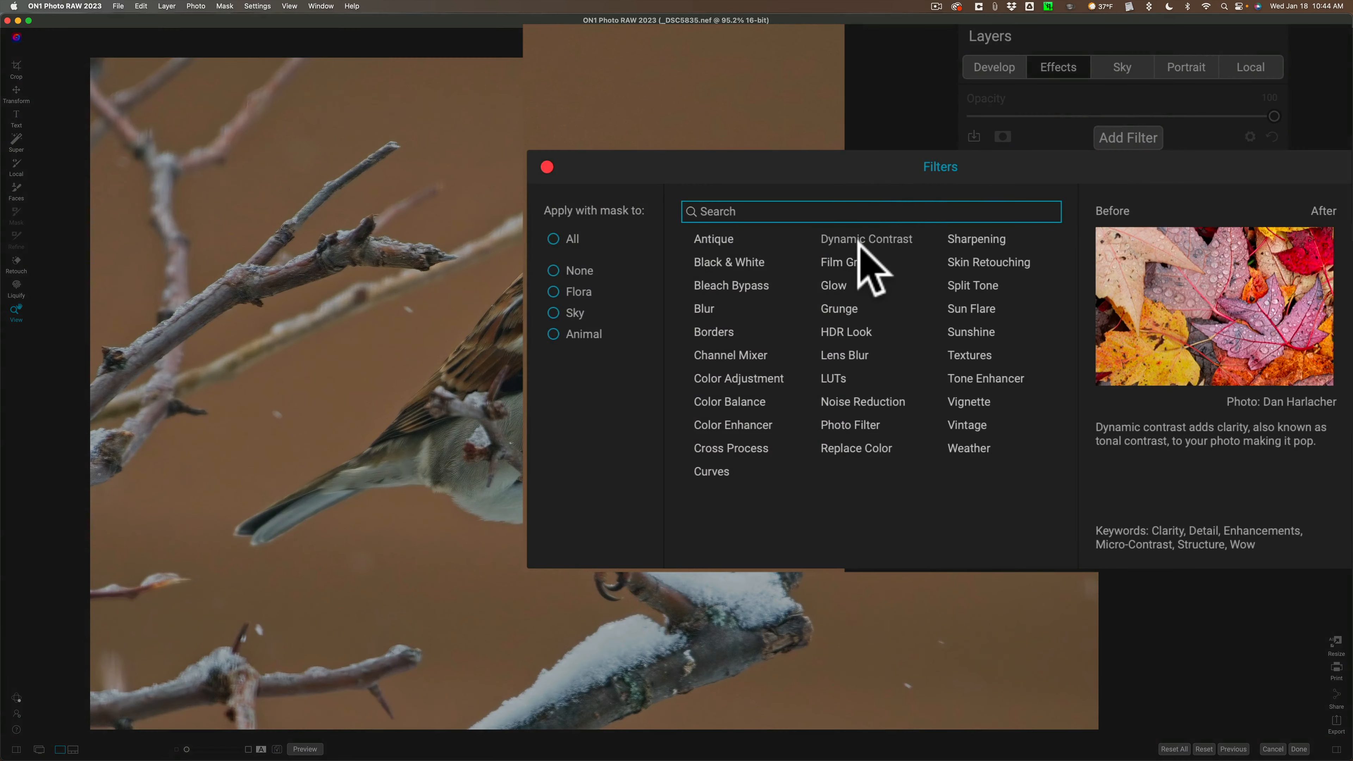
pyautogui.click(853, 241)
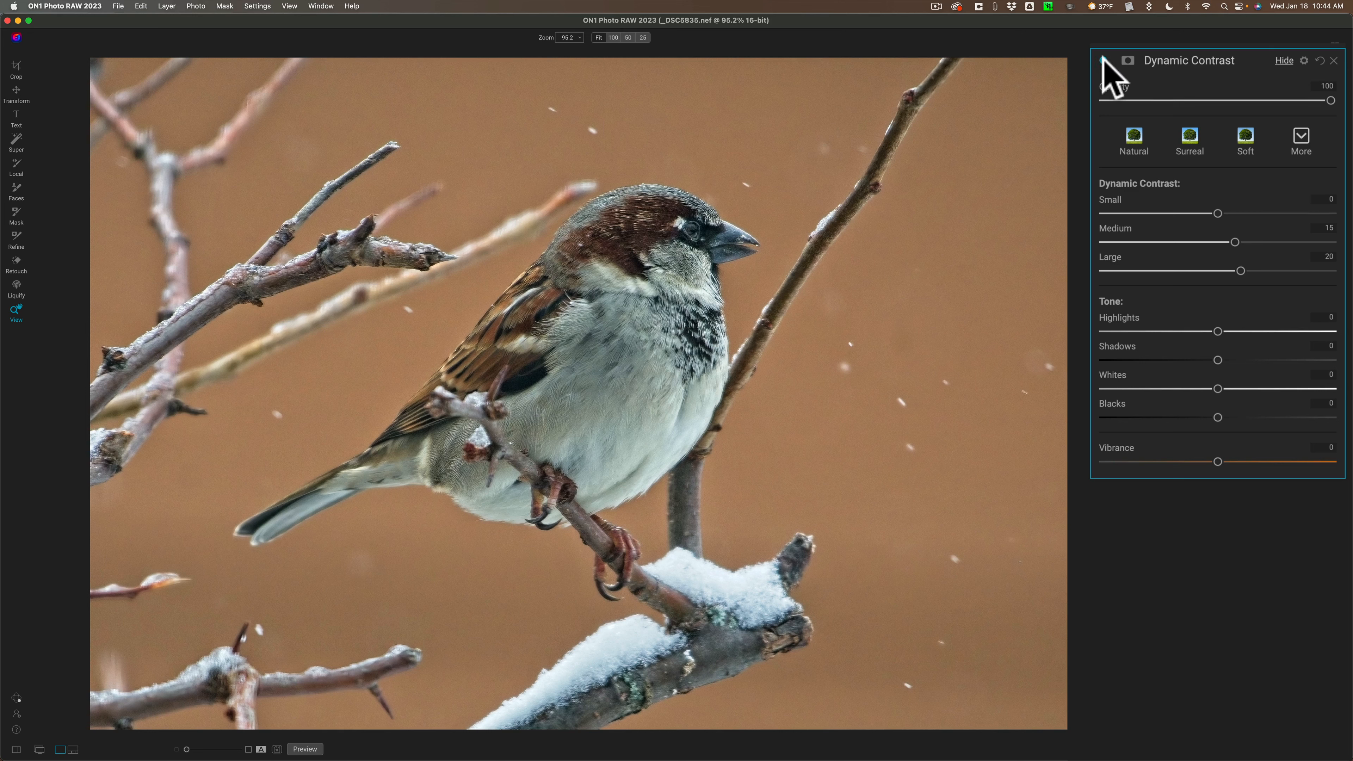
# Switch the Dynamic Contrast filter off and on repeatedly to compare its effect on the whole photo
pyautogui.click(1103, 59)
pyautogui.click(1103, 60)
pyautogui.click(1103, 59)
pyautogui.click(1103, 59)
pyautogui.click(1103, 59)
pyautogui.click(1103, 60)
# Apply the Animal AI mask to the Dynamic Contrast filter and invert it so only the bird is affected
pyautogui.click(1127, 60)
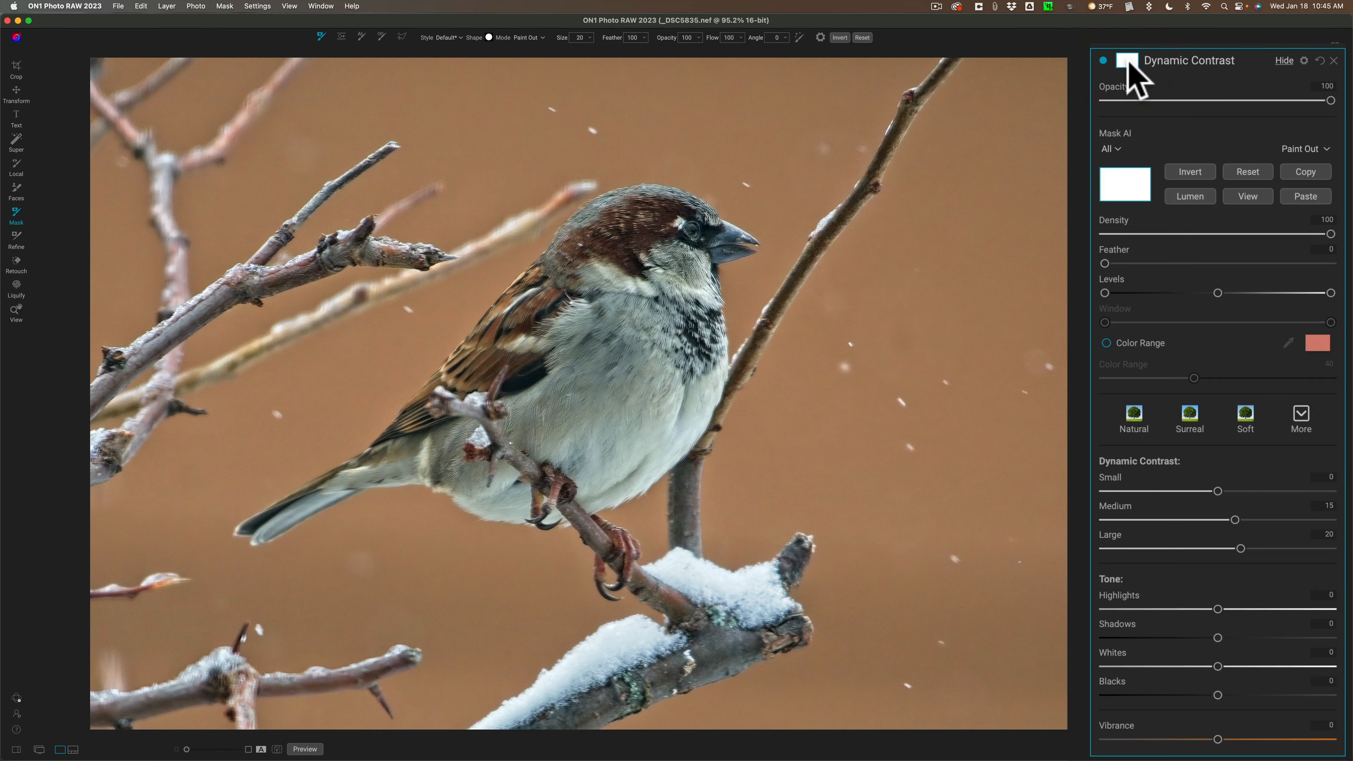
pyautogui.click(1117, 150)
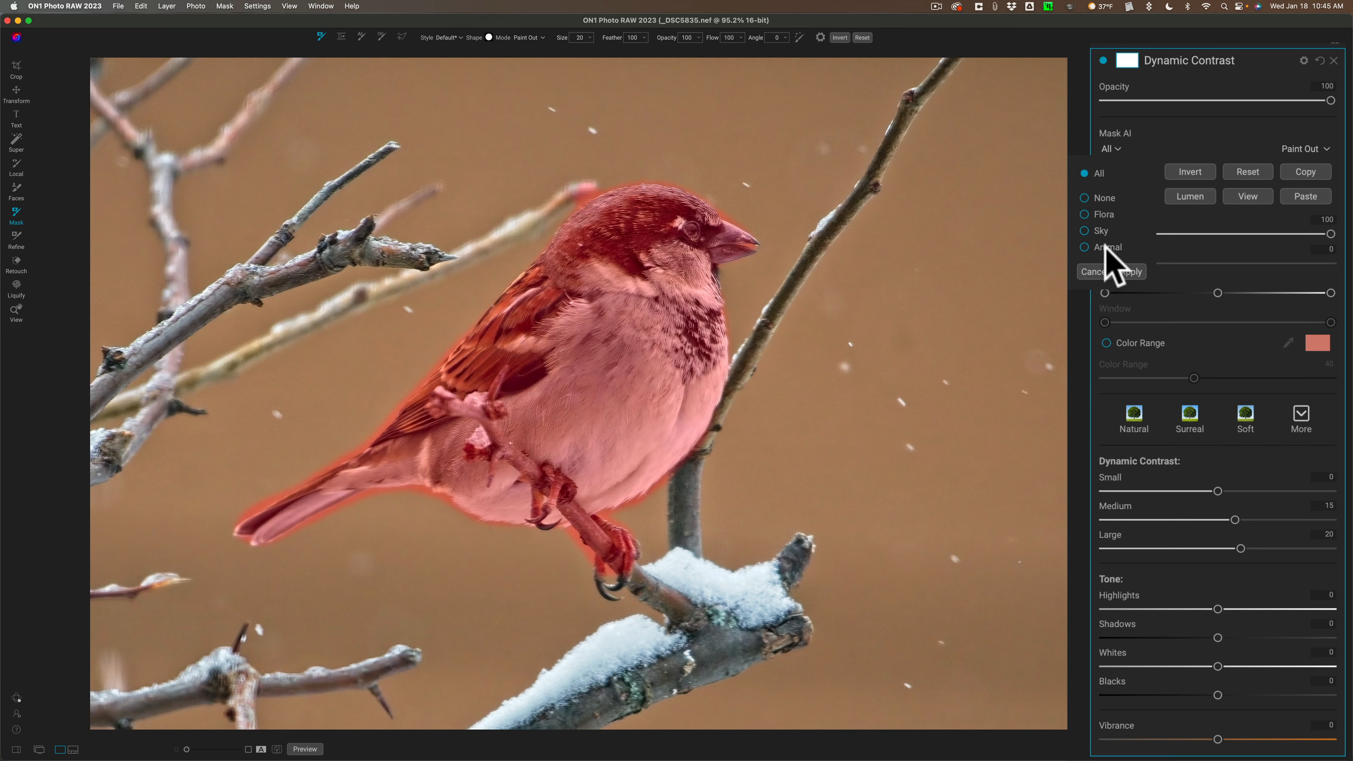
pyautogui.click(1109, 248)
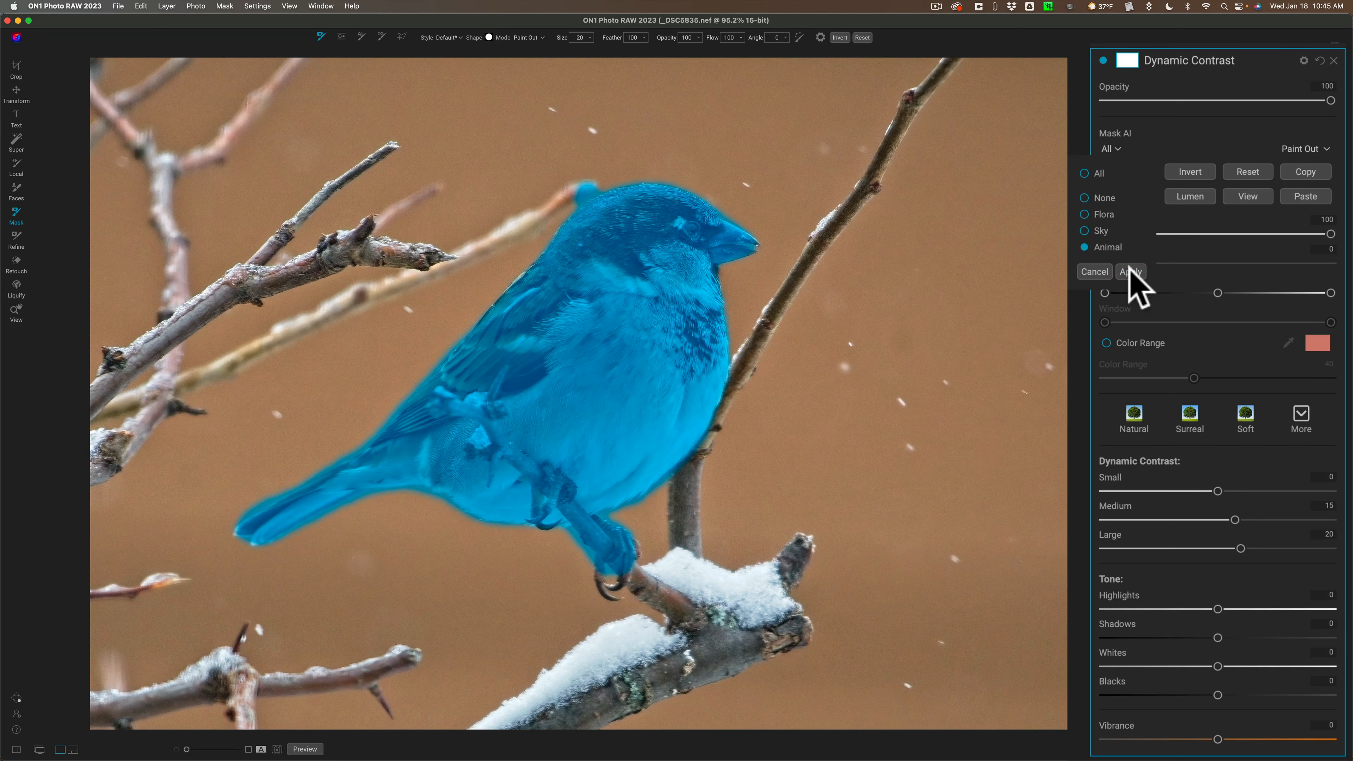
pyautogui.click(1131, 272)
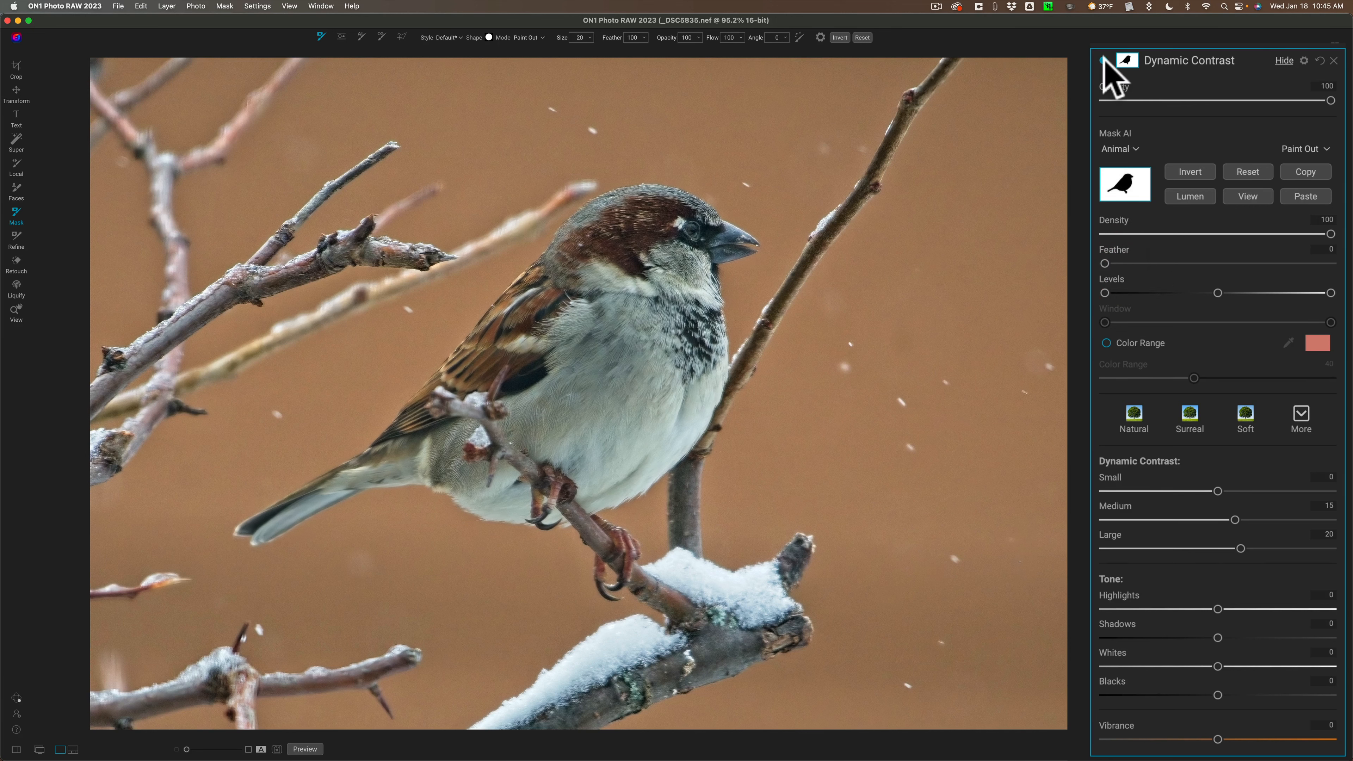
pyautogui.click(1103, 61)
pyautogui.click(1103, 60)
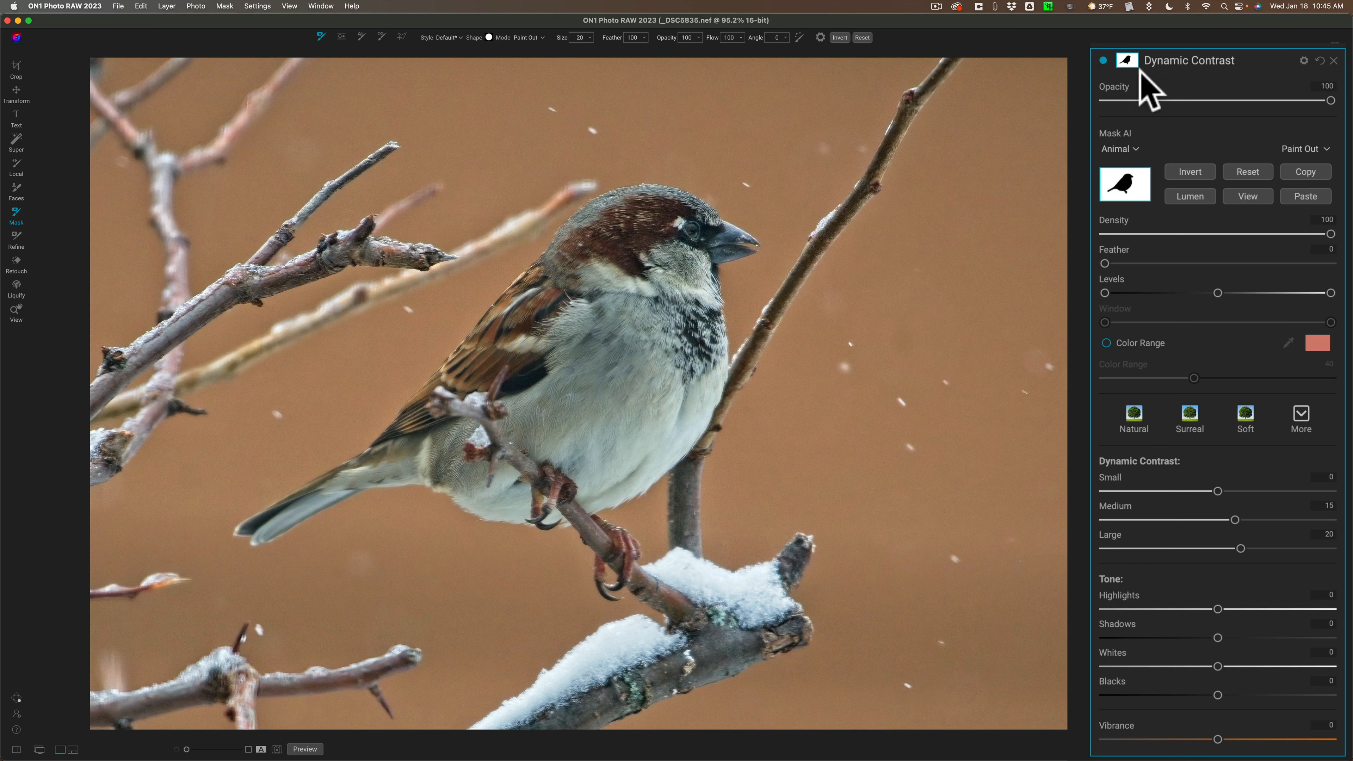
pyautogui.click(1193, 171)
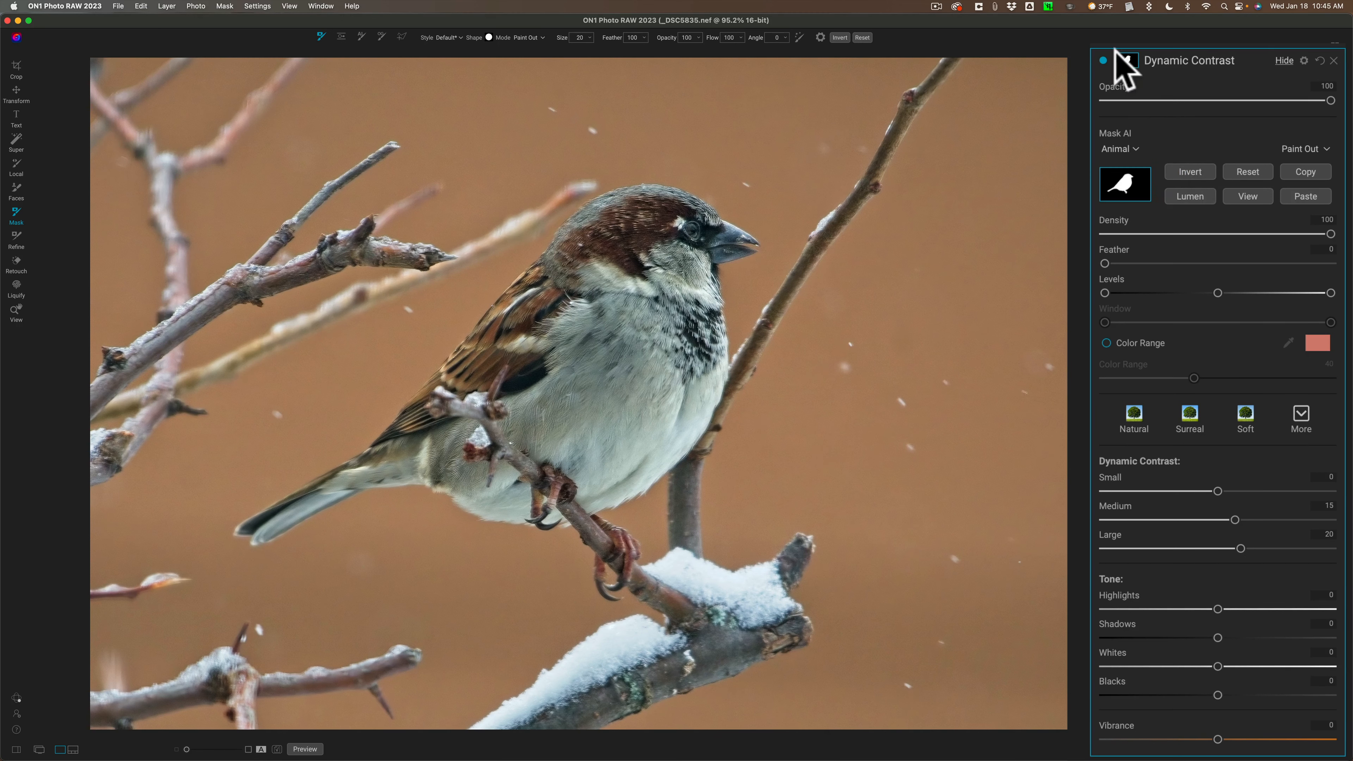
# Compare the photo with and without the Dynamic Contrast filter limited to the bird
pyautogui.click(1103, 60)
pyautogui.click(1103, 60)
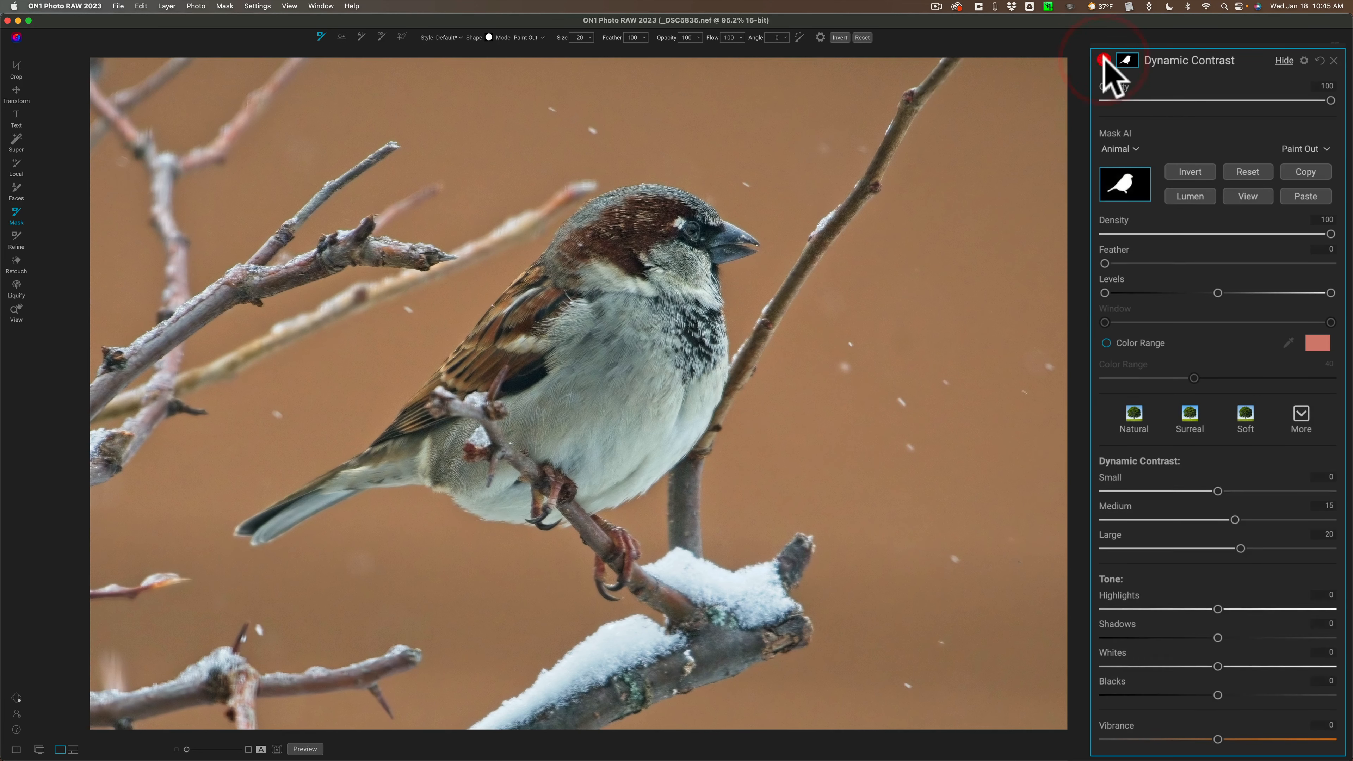
pyautogui.click(1102, 59)
pyautogui.click(1102, 59)
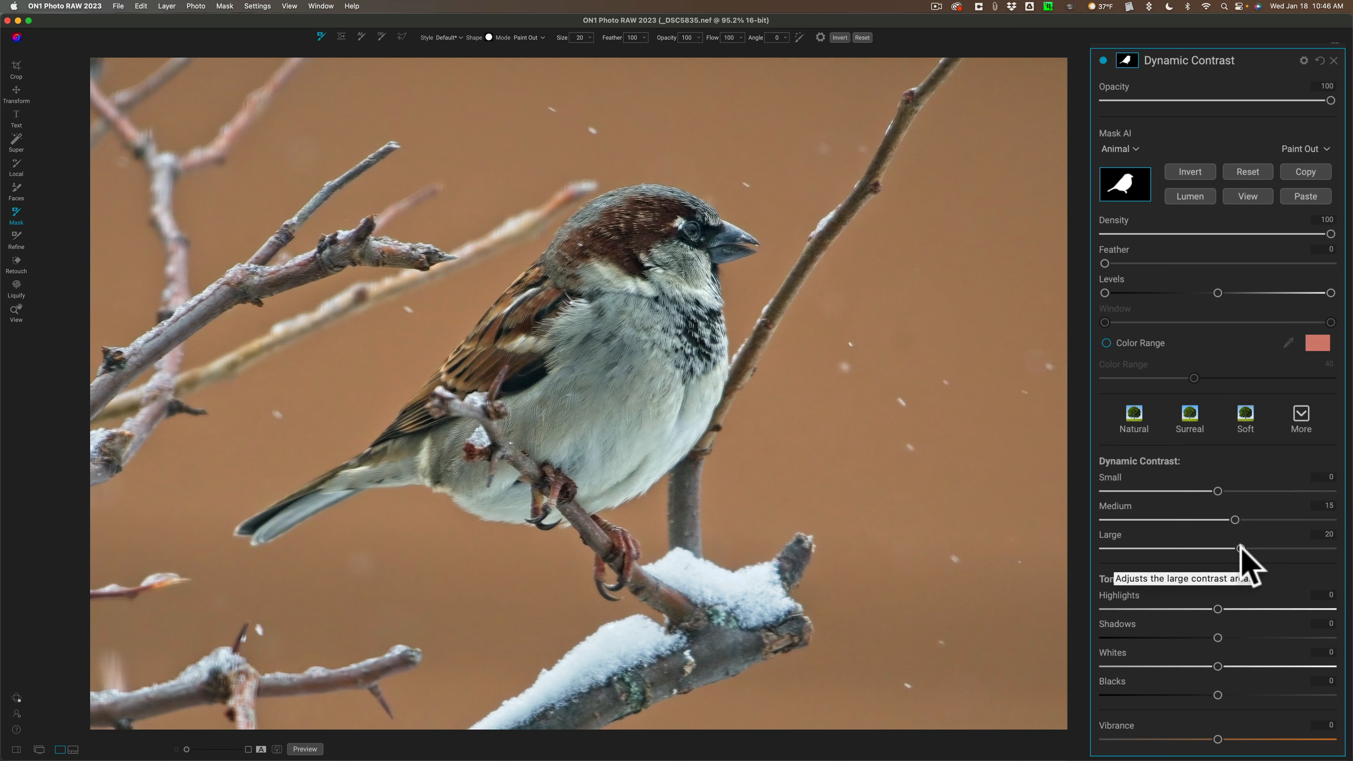
# Set Dynamic Contrast Small to -44, Medium to 1 and Large to -9, and compare the filter off and on
pyautogui.moveTo(1241, 547); pyautogui.dragTo(1168, 487)
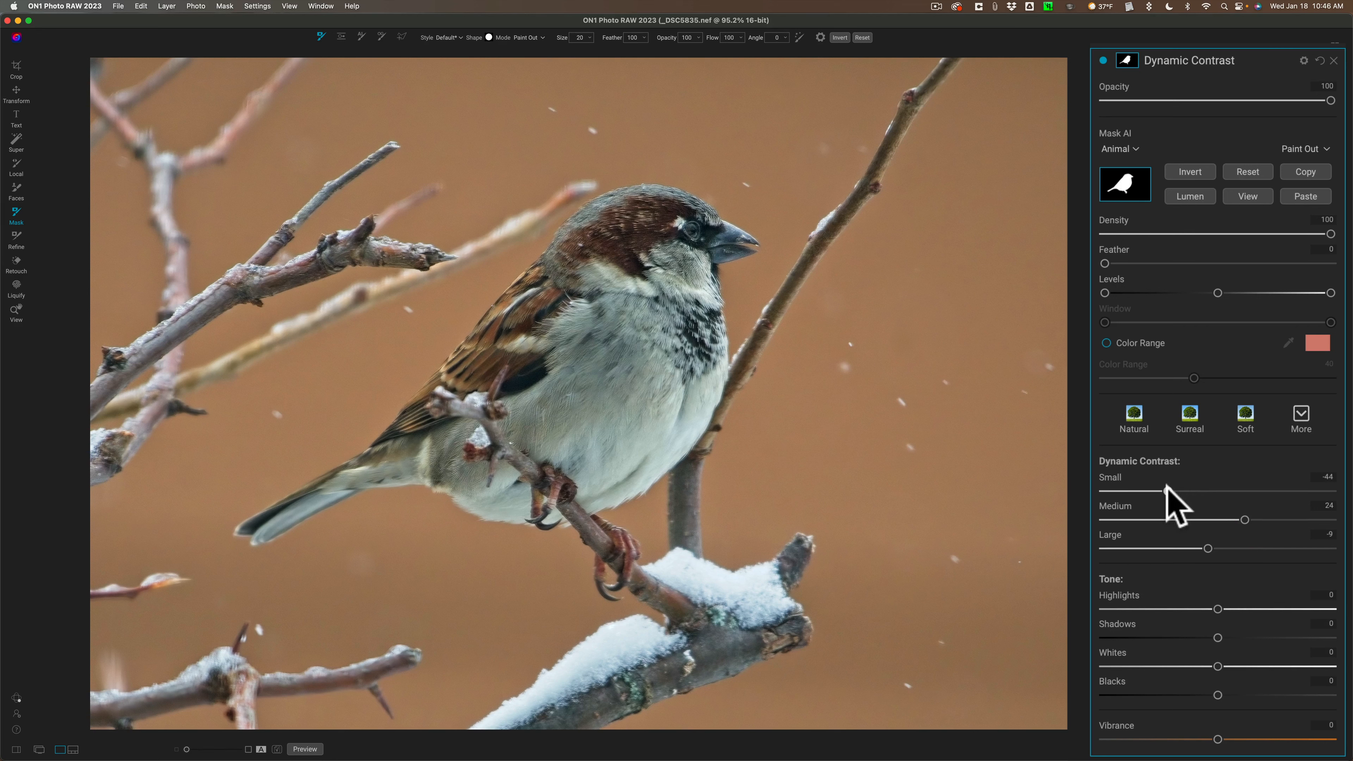
pyautogui.moveTo(1244, 520); pyautogui.dragTo(1219, 520)
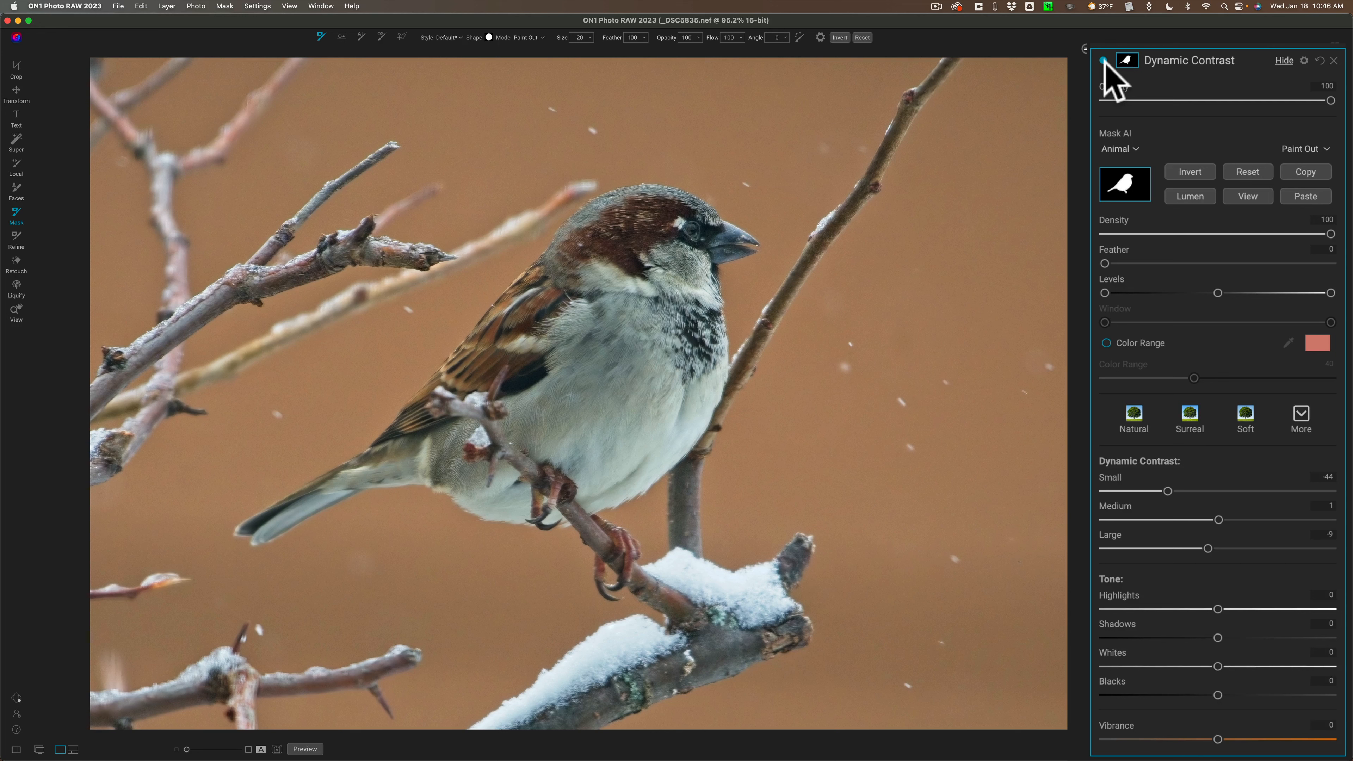
pyautogui.click(1104, 61)
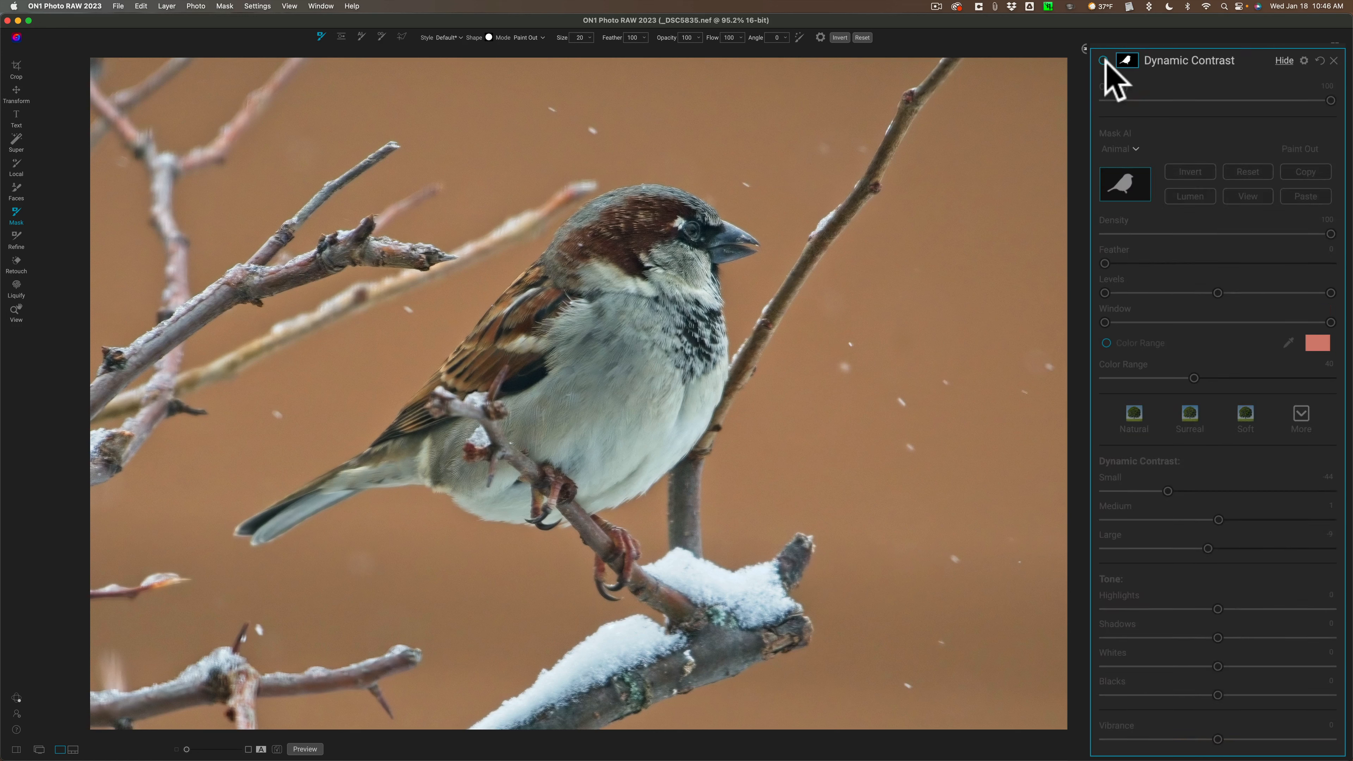
pyautogui.click(1103, 60)
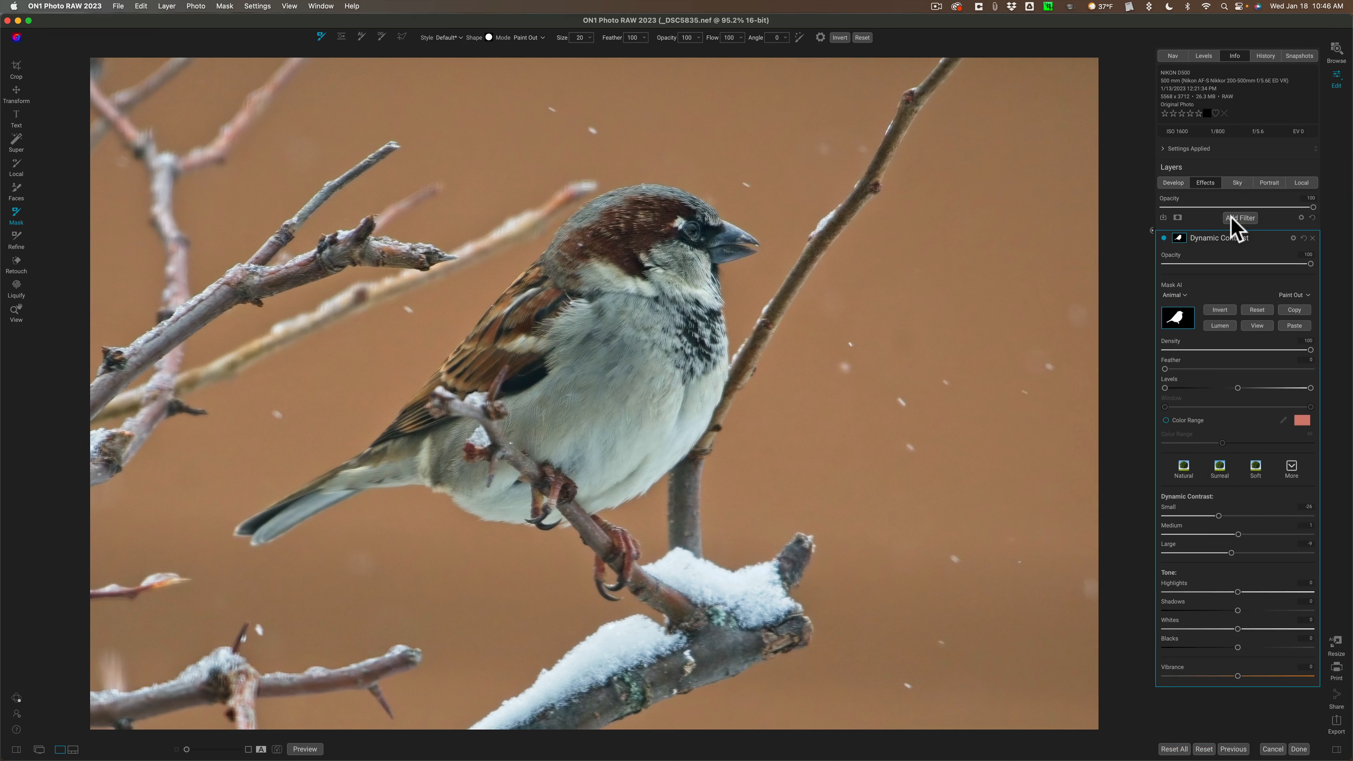
# Add a Tone Enhancer filter with the bird mask pasted and inverted, and slightly lower the background's Exposure
pyautogui.click(1236, 218)
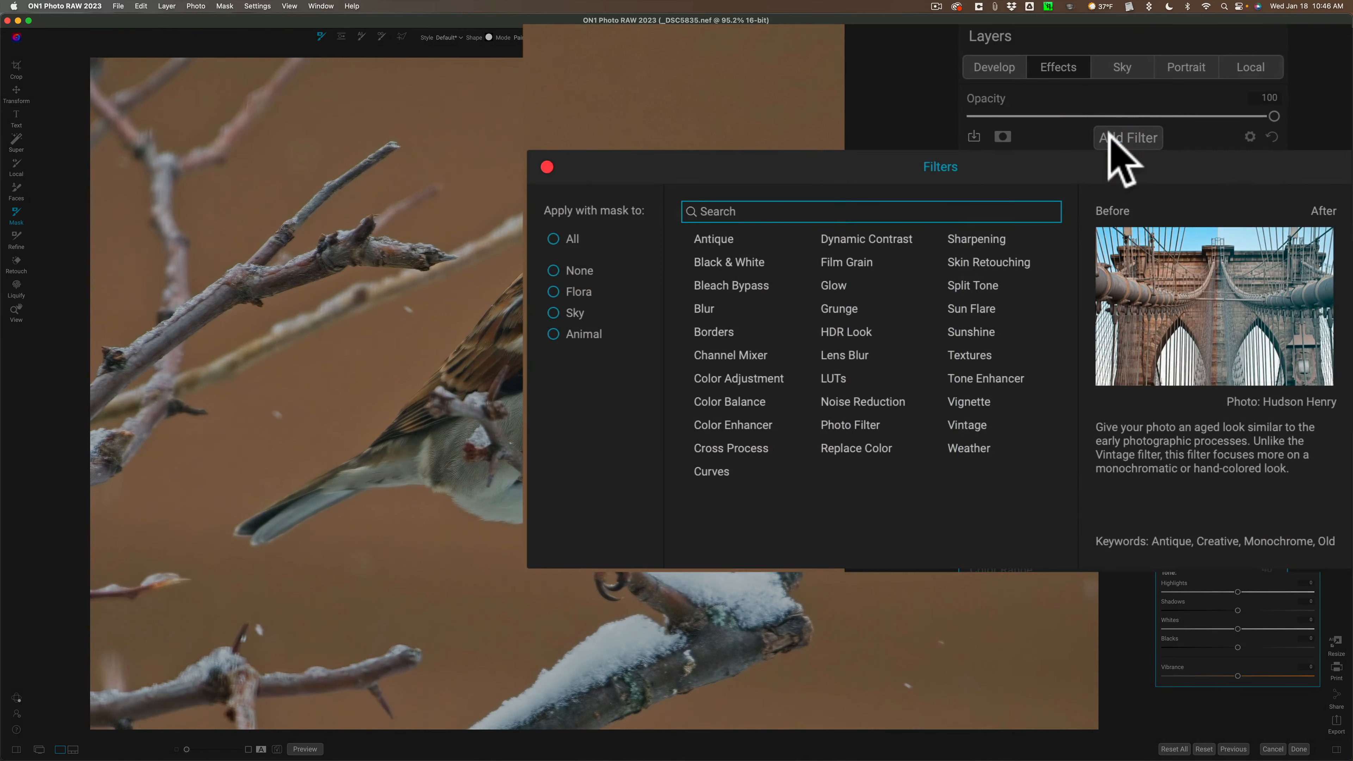
pyautogui.click(990, 376)
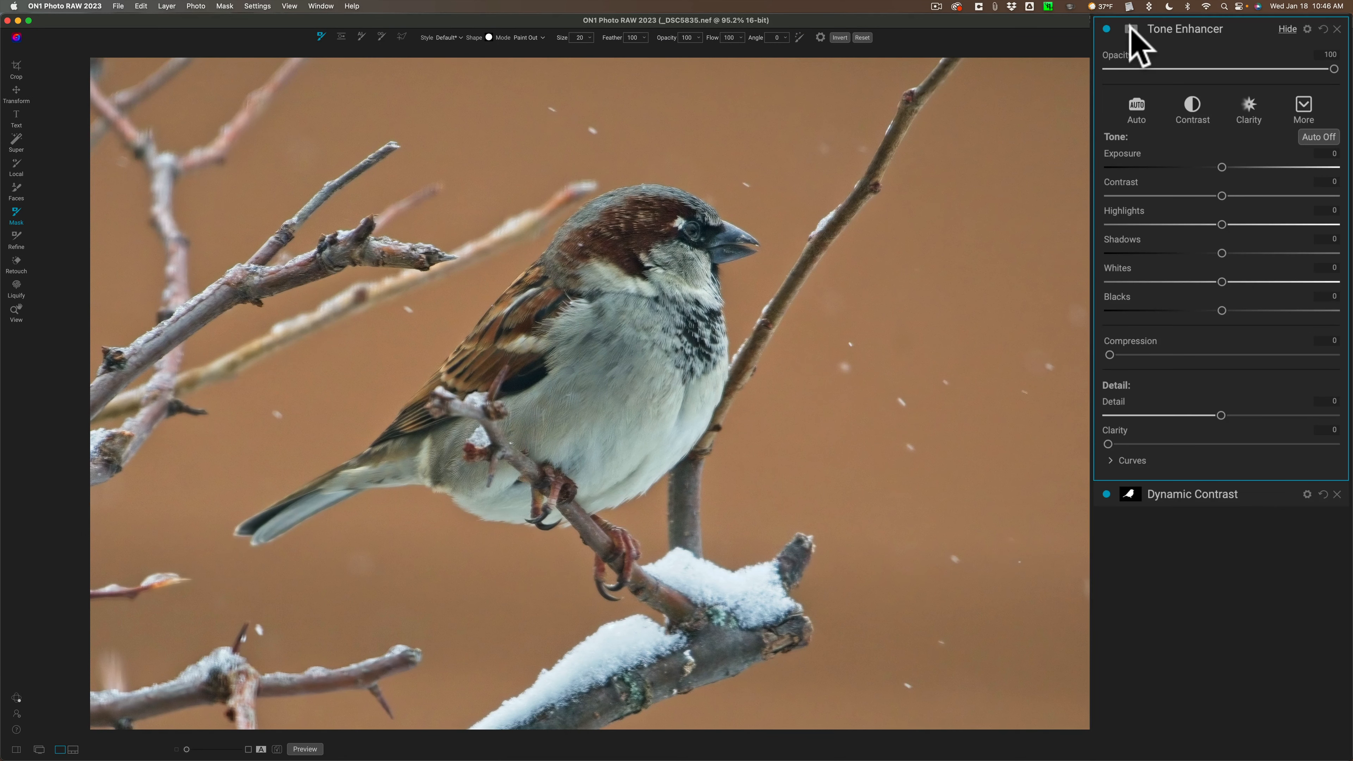
pyautogui.click(1179, 238)
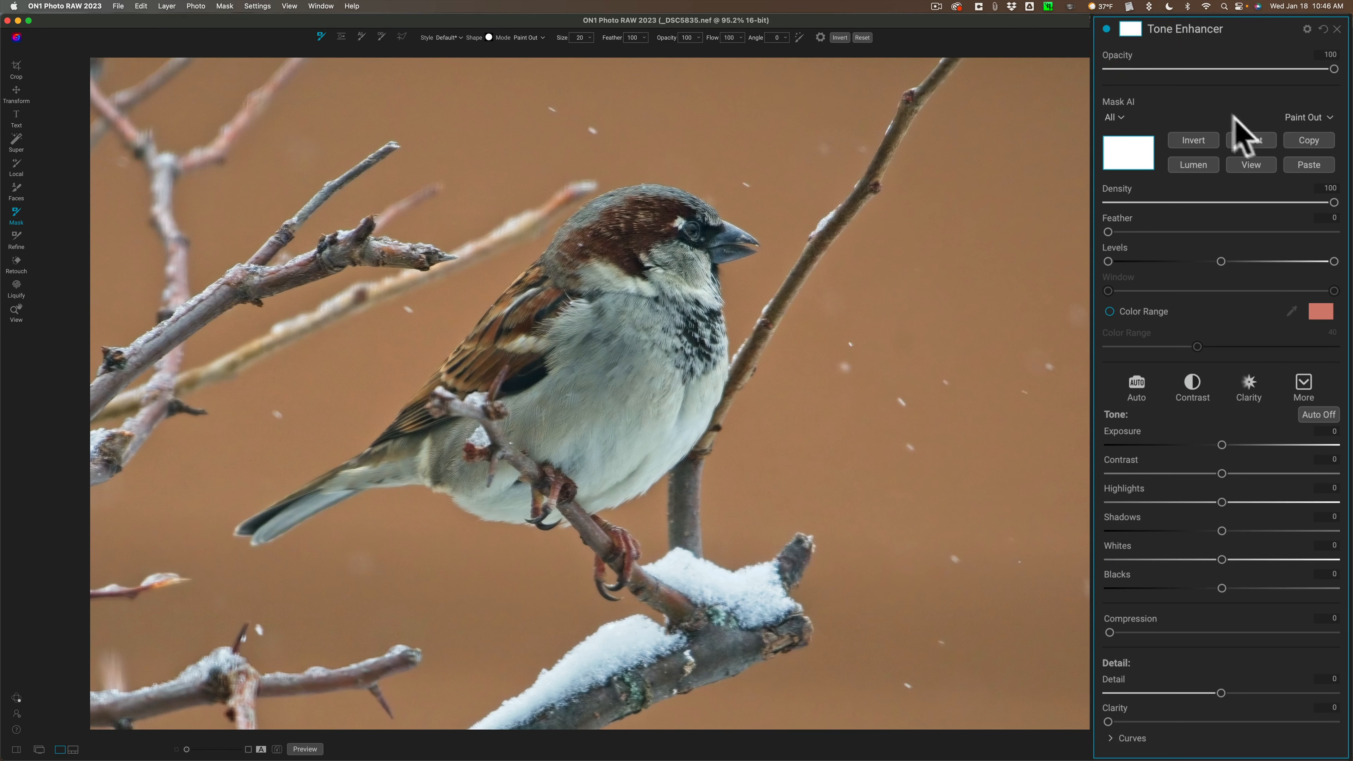
pyautogui.click(1309, 167)
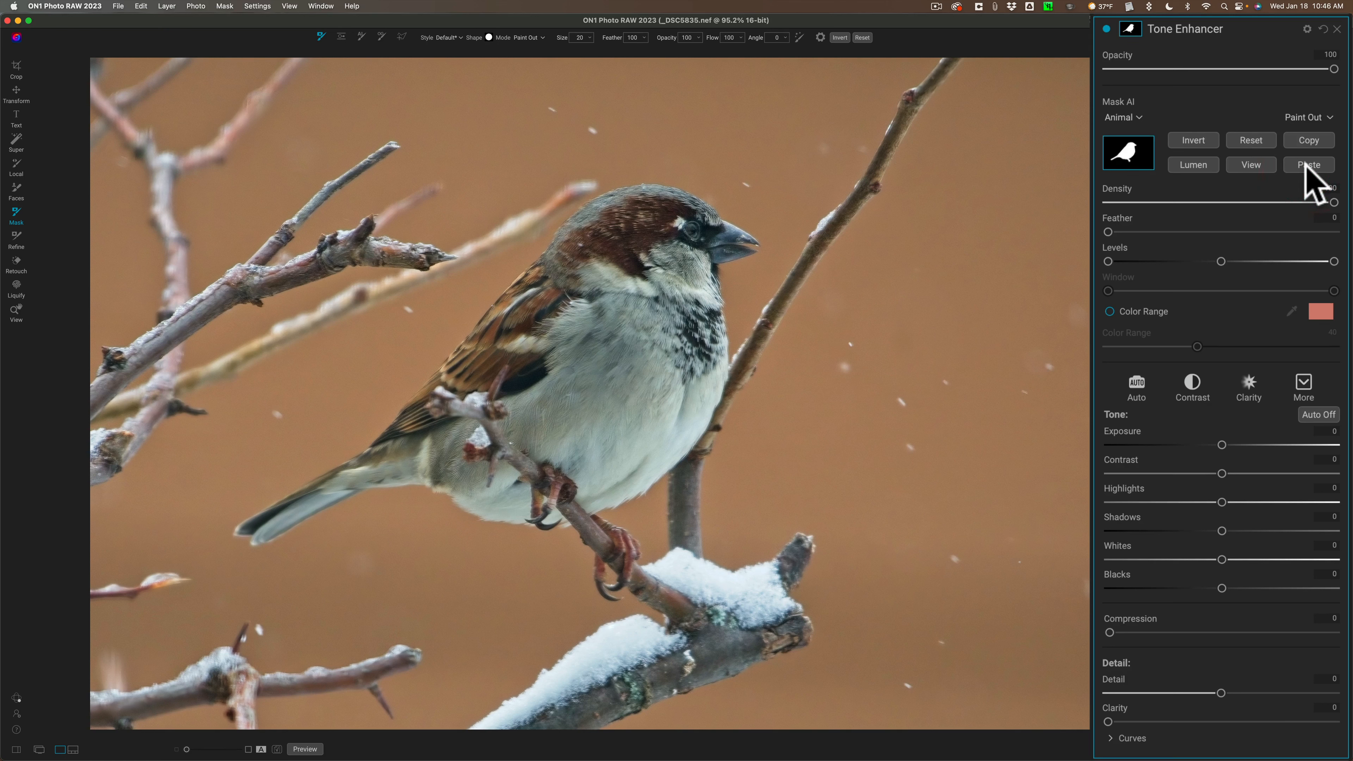
pyautogui.click(1205, 143)
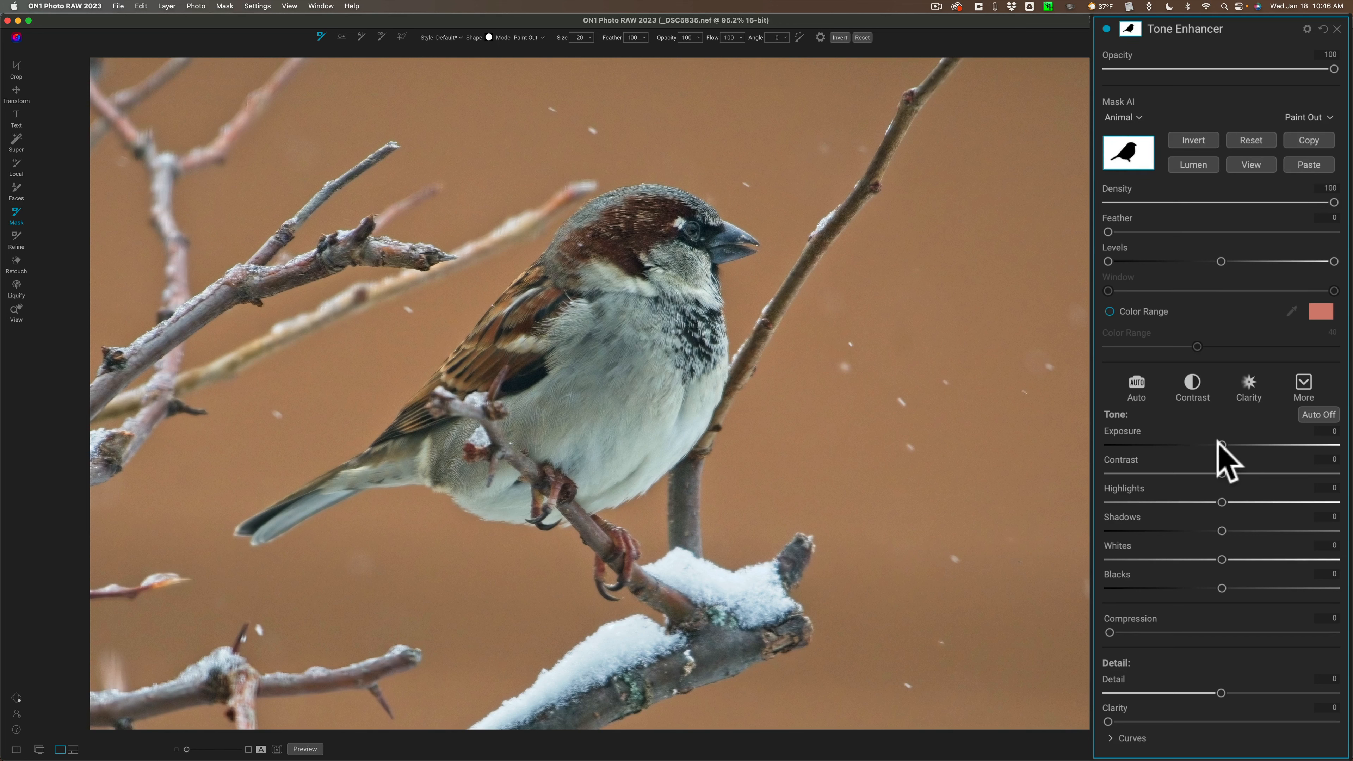
pyautogui.moveTo(1219, 441); pyautogui.dragTo(1207, 440)
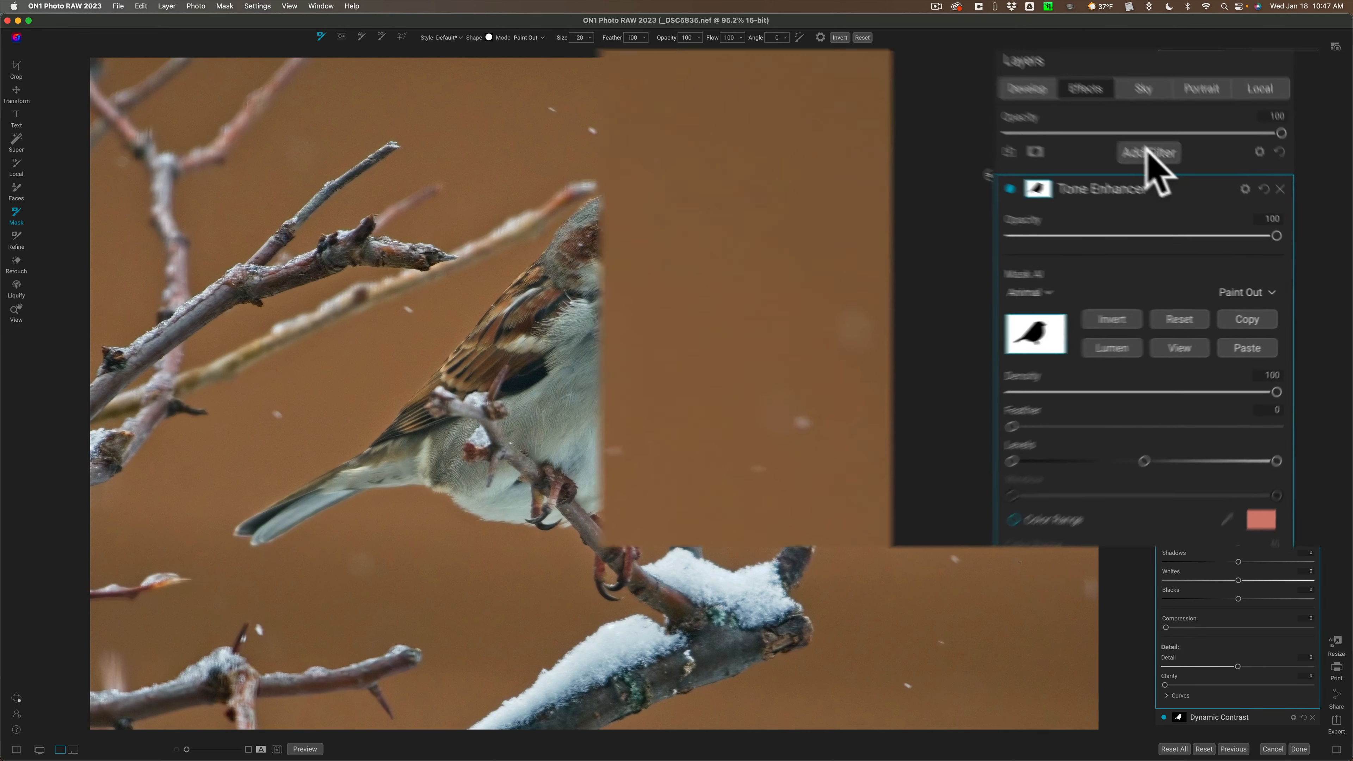
# Add a Vignette filter, compare the Strong and Big Softy presets, keep Big Softy and raise its Size to about 54
pyautogui.click(1146, 153)
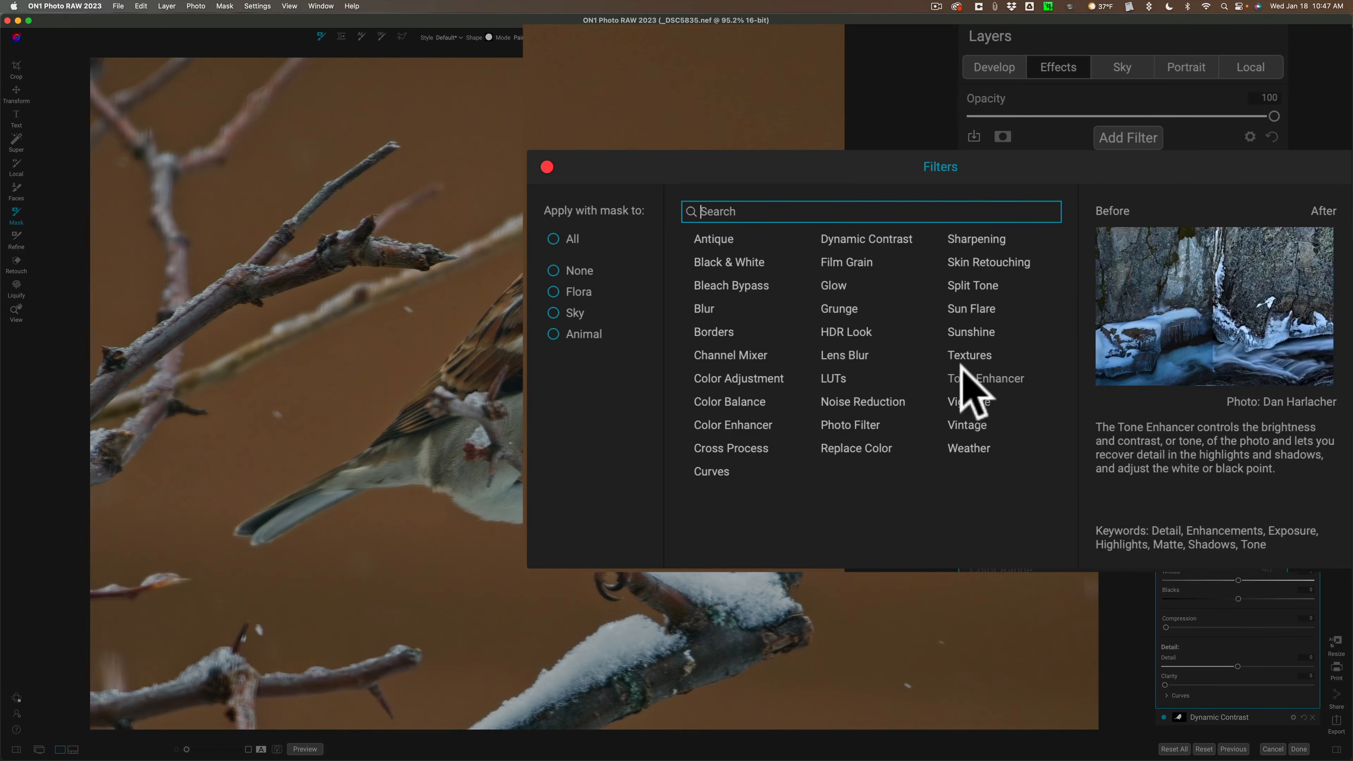
pyautogui.click(973, 403)
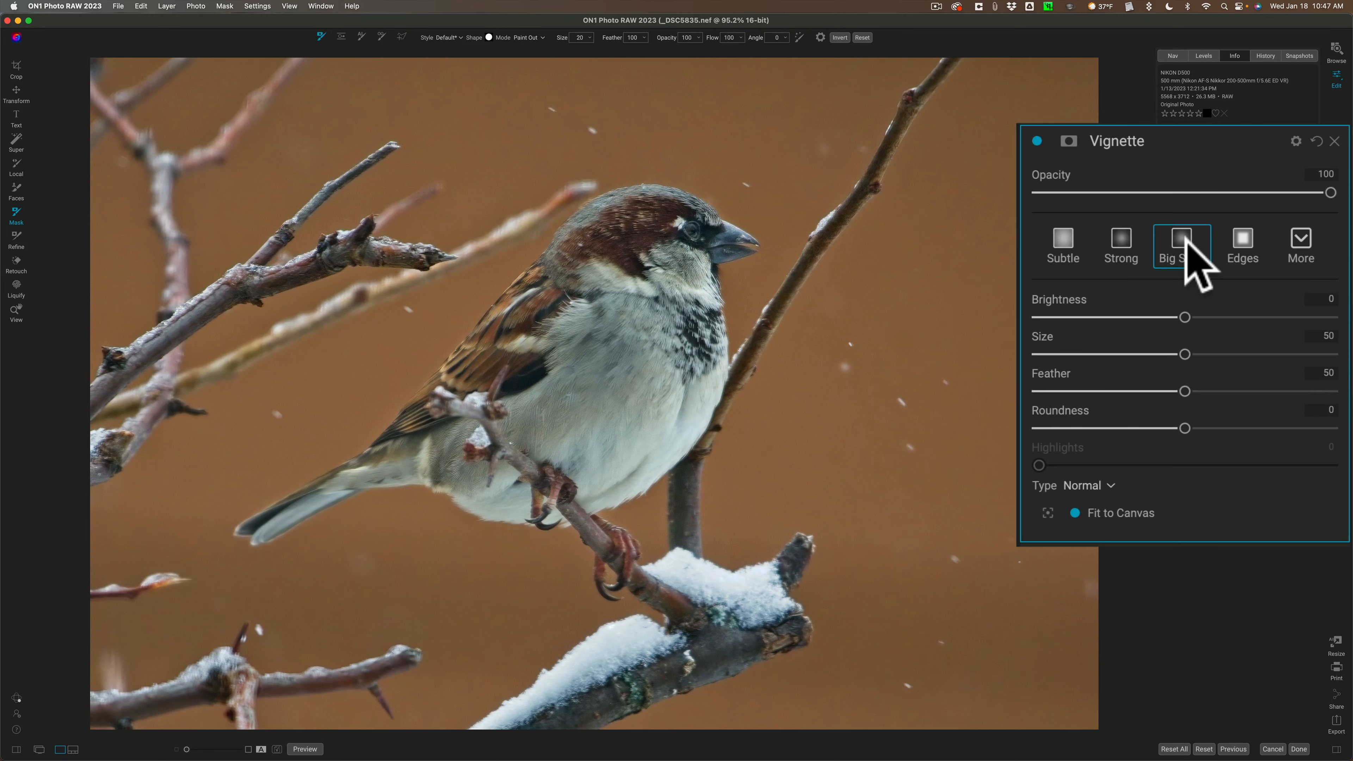
pyautogui.click(1187, 246)
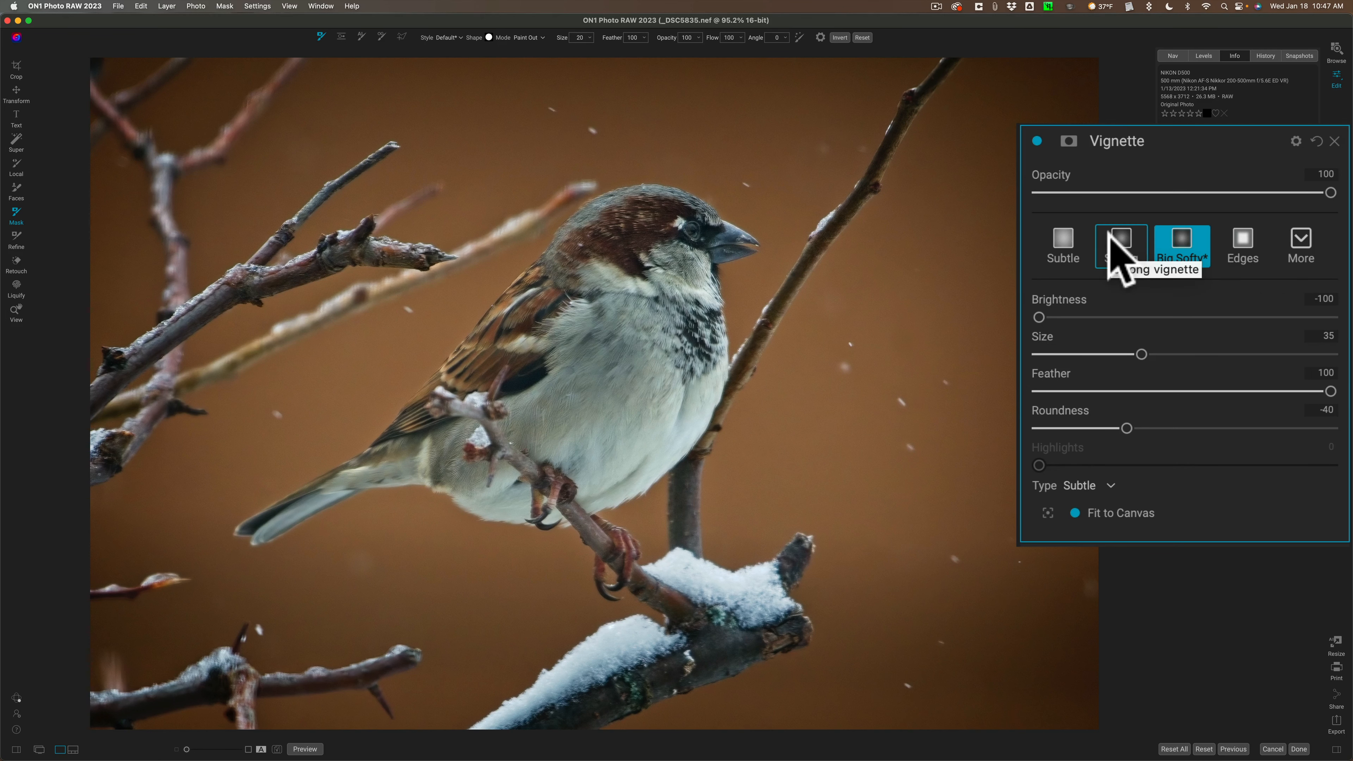
pyautogui.click(1124, 241)
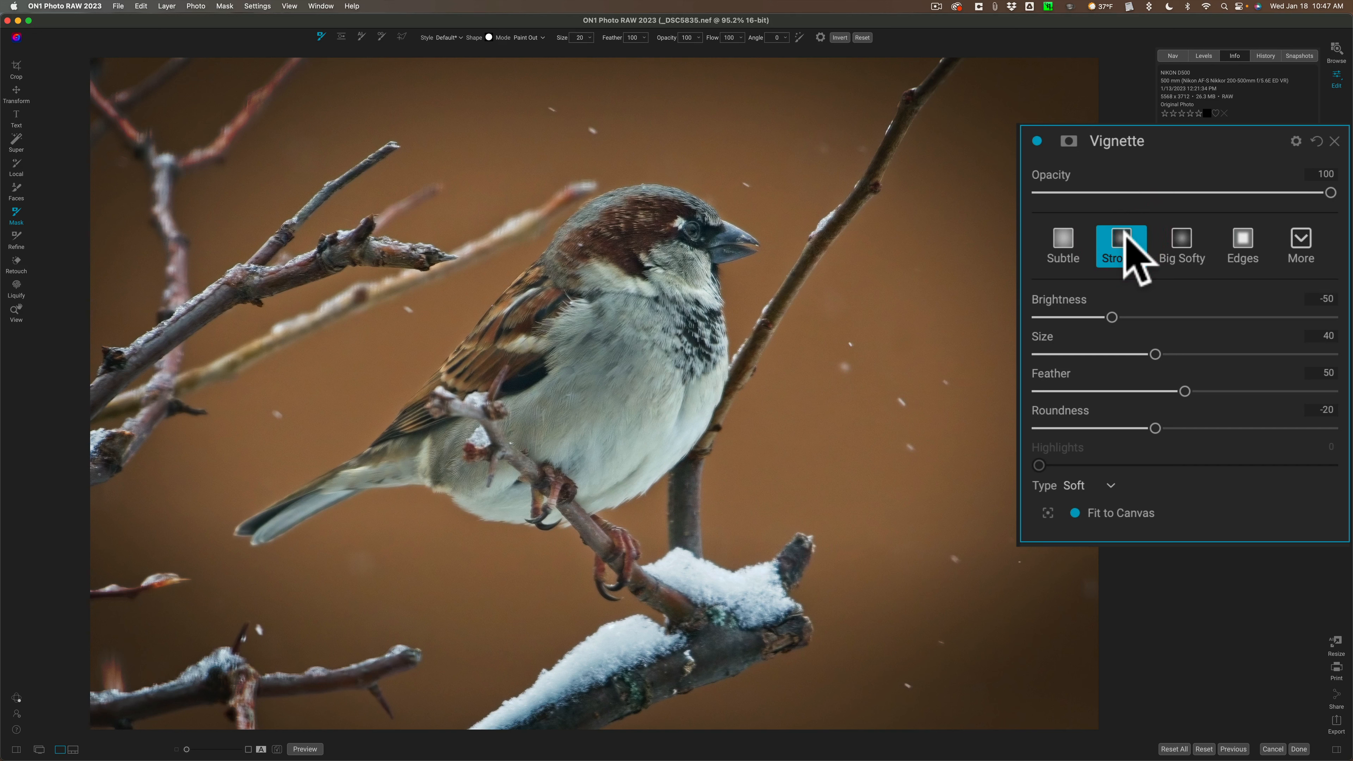
pyautogui.click(1179, 236)
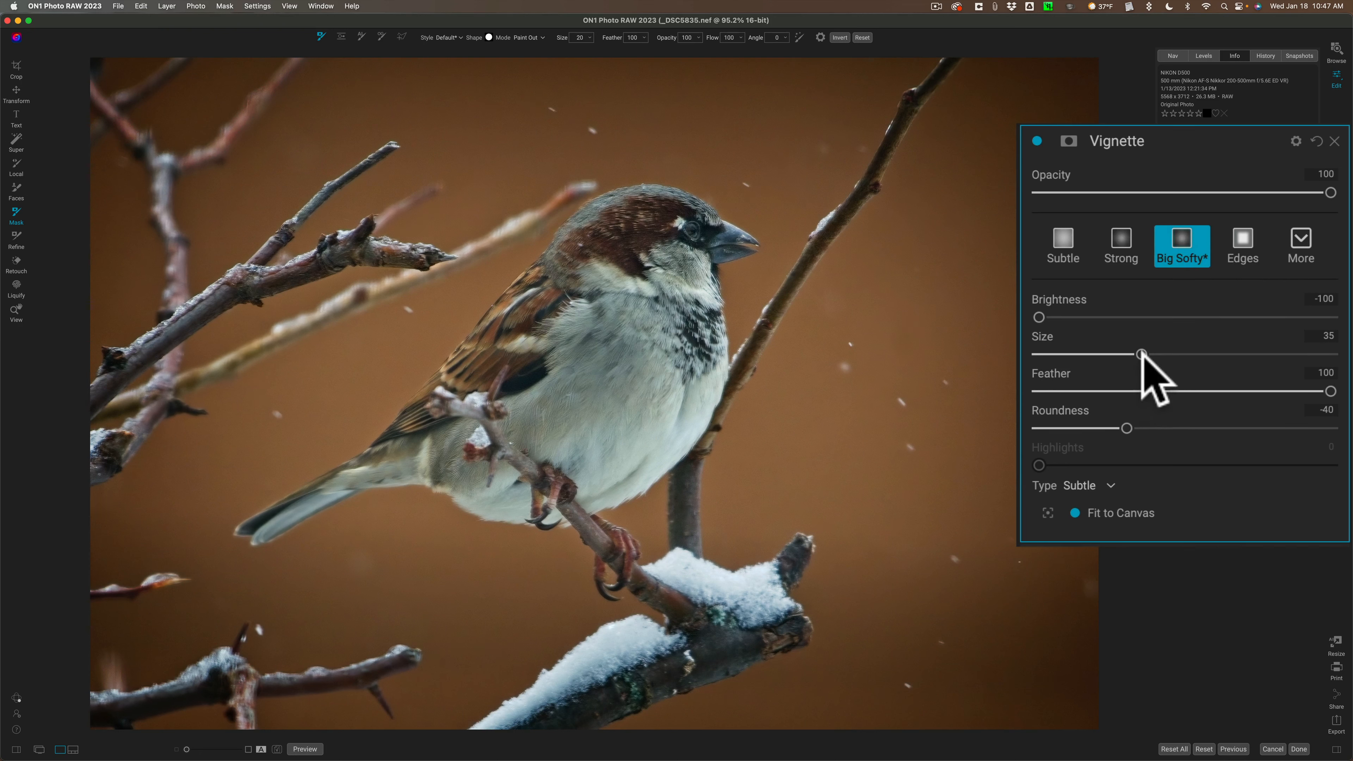
pyautogui.moveTo(1142, 351); pyautogui.dragTo(1243, 344)
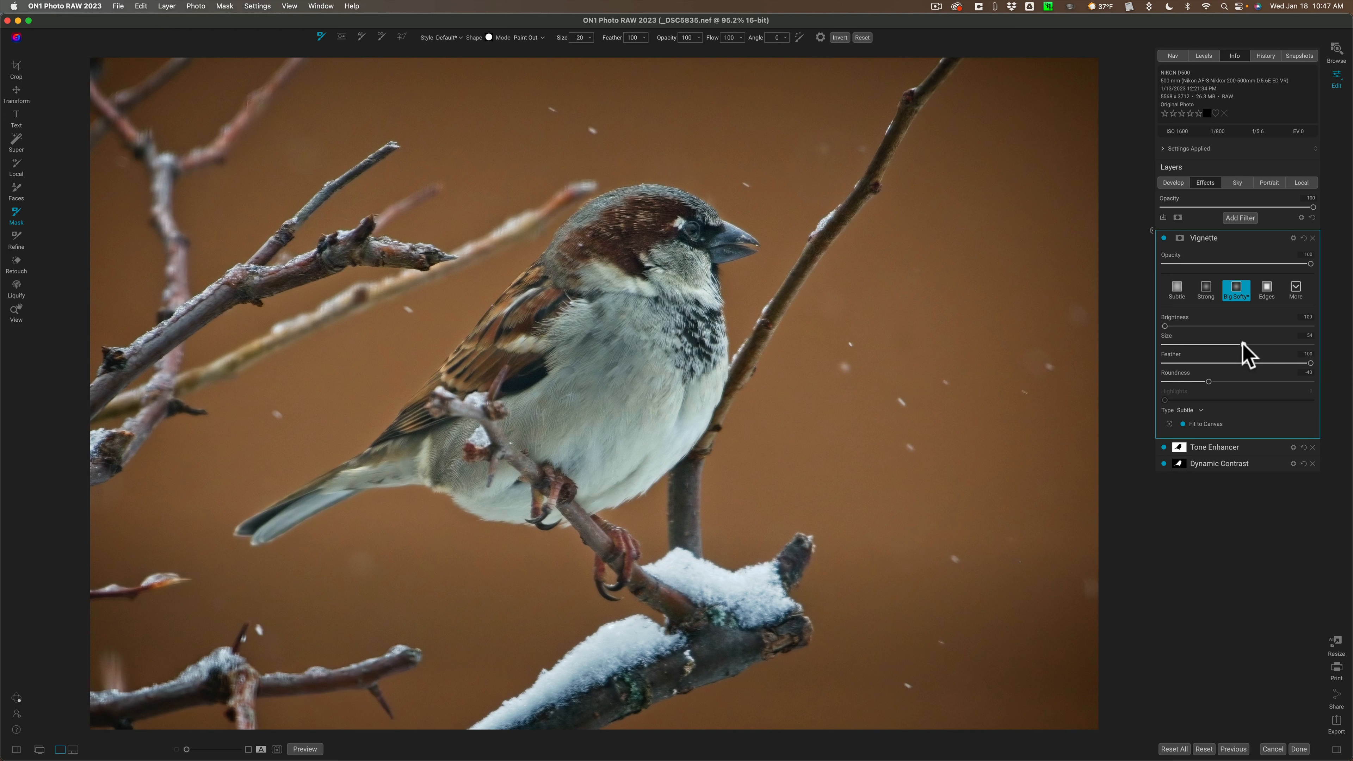
# Add a second Tone Enhancer filter and paste the copied bird mask into it
pyautogui.click(1240, 217)
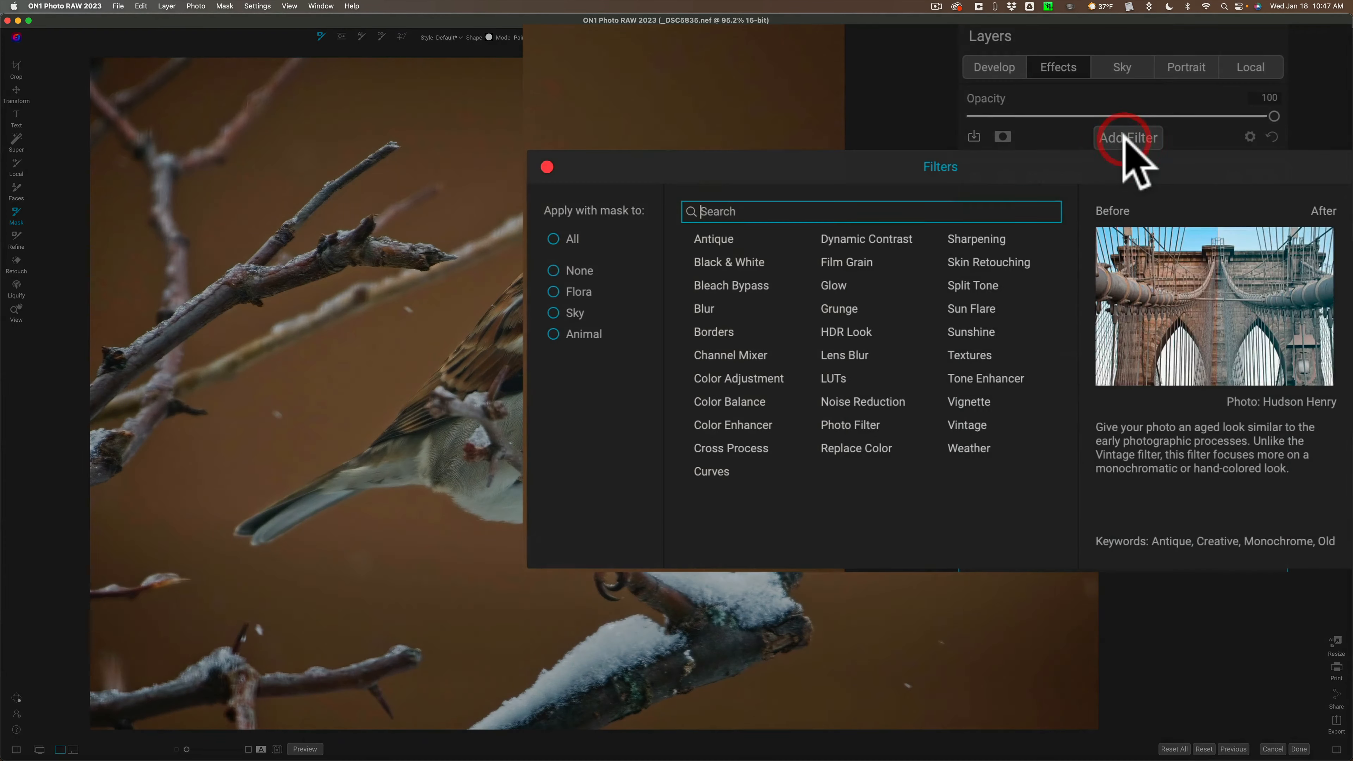
pyautogui.click(966, 379)
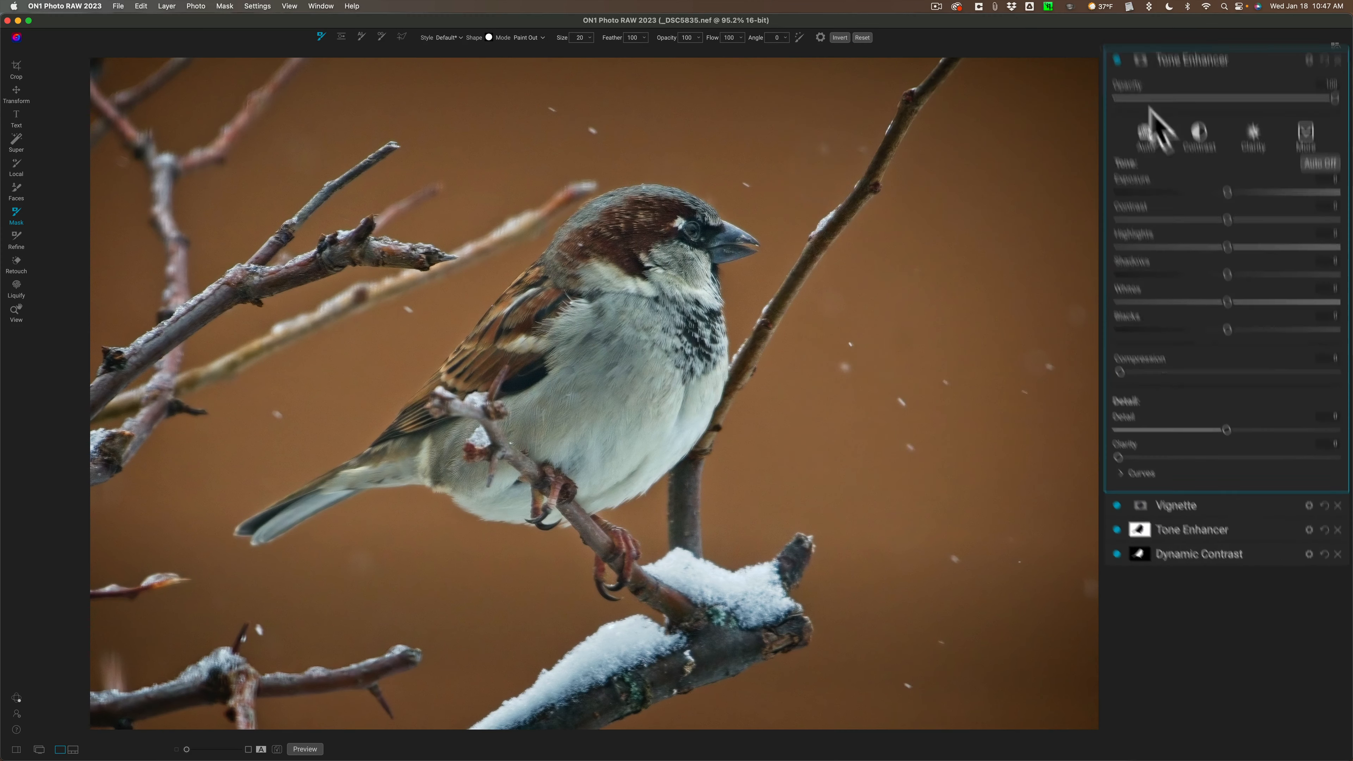
pyautogui.click(1133, 30)
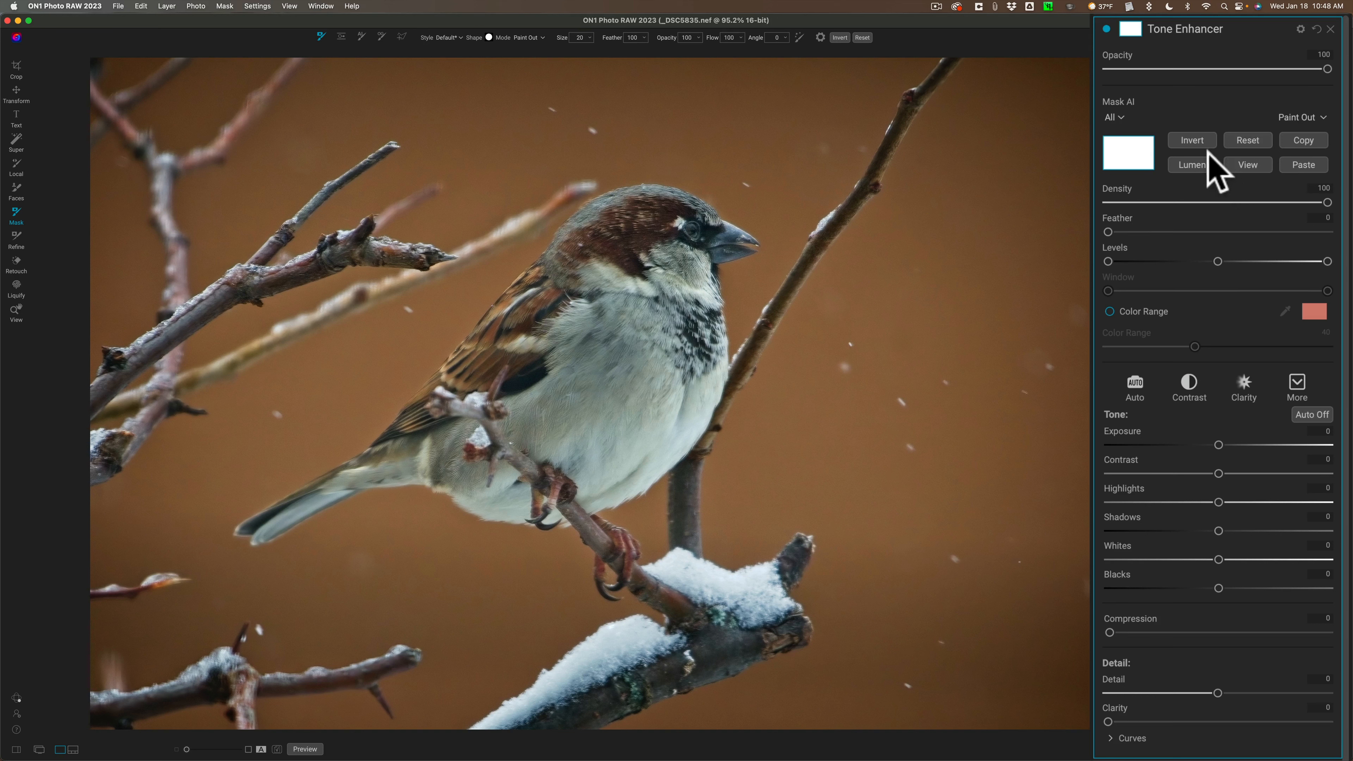
pyautogui.click(1300, 164)
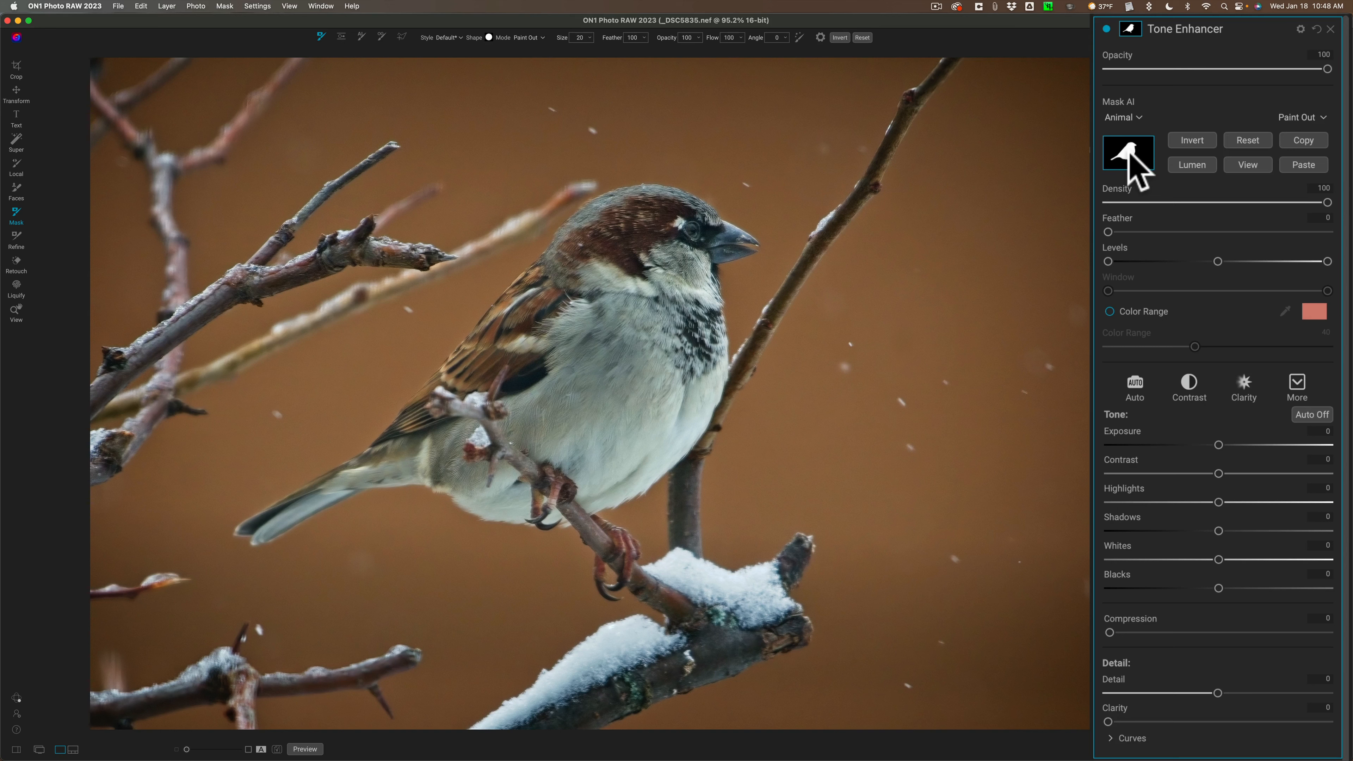
# Set the bird's Exposure to 0.1 and Contrast to 17 in the new Tone Enhancer filter
pyautogui.scroll(-1, 1129, 156)
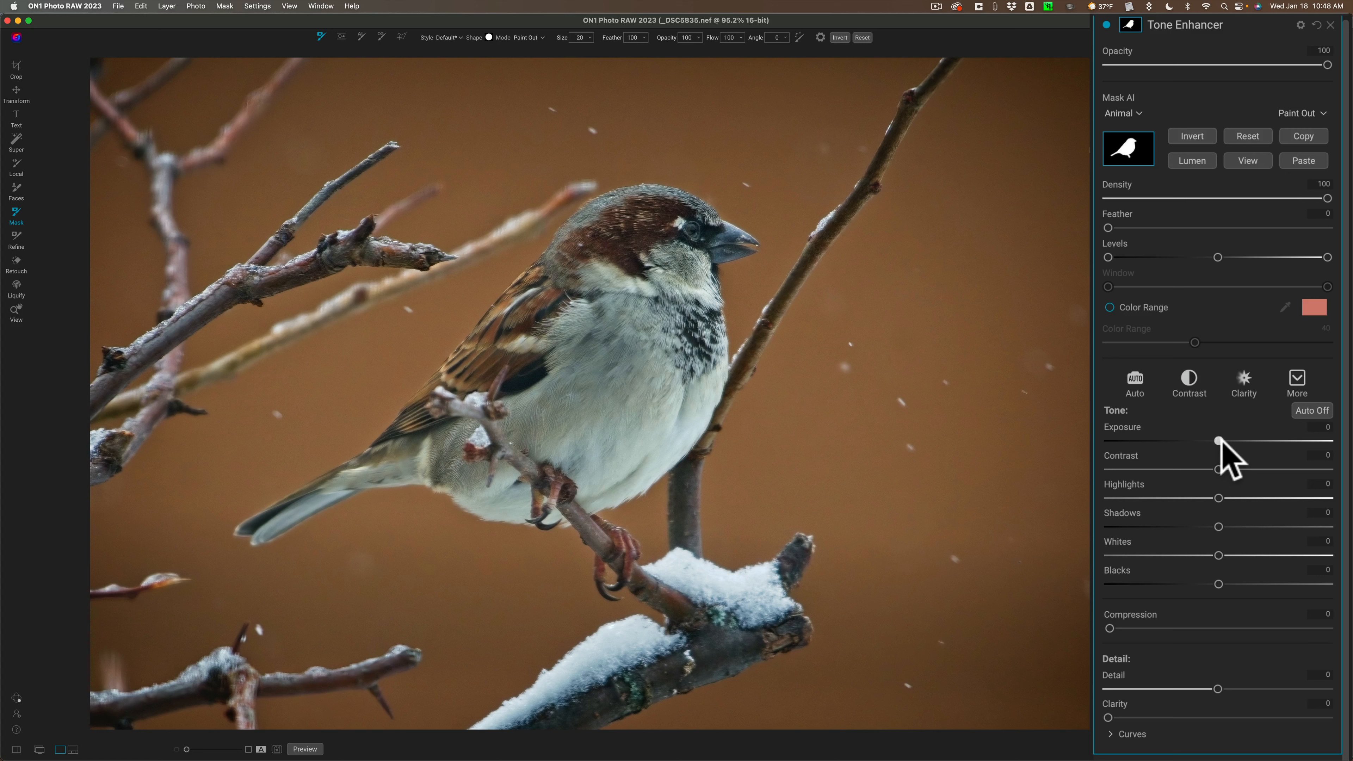
pyautogui.moveTo(1221, 442); pyautogui.dragTo(1258, 469)
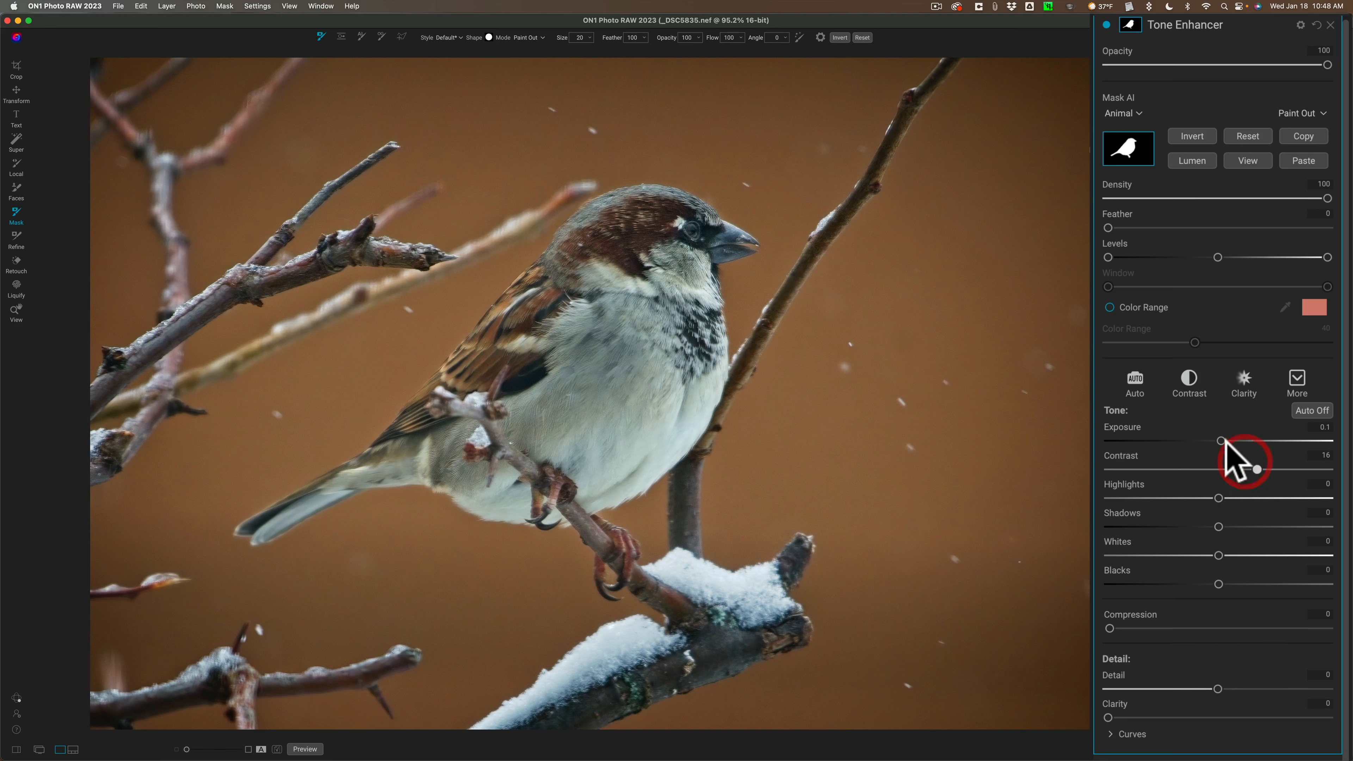
pyautogui.click(1220, 440)
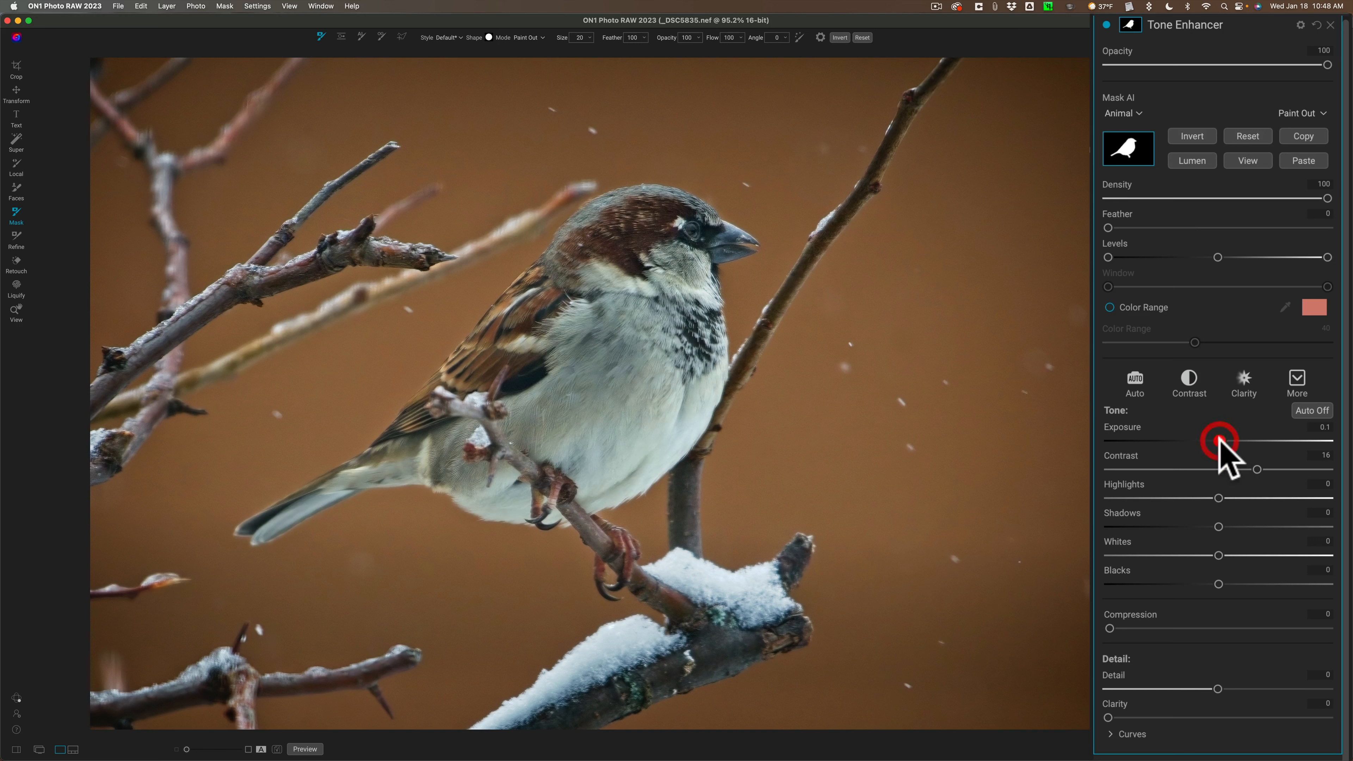
pyautogui.click(1259, 469)
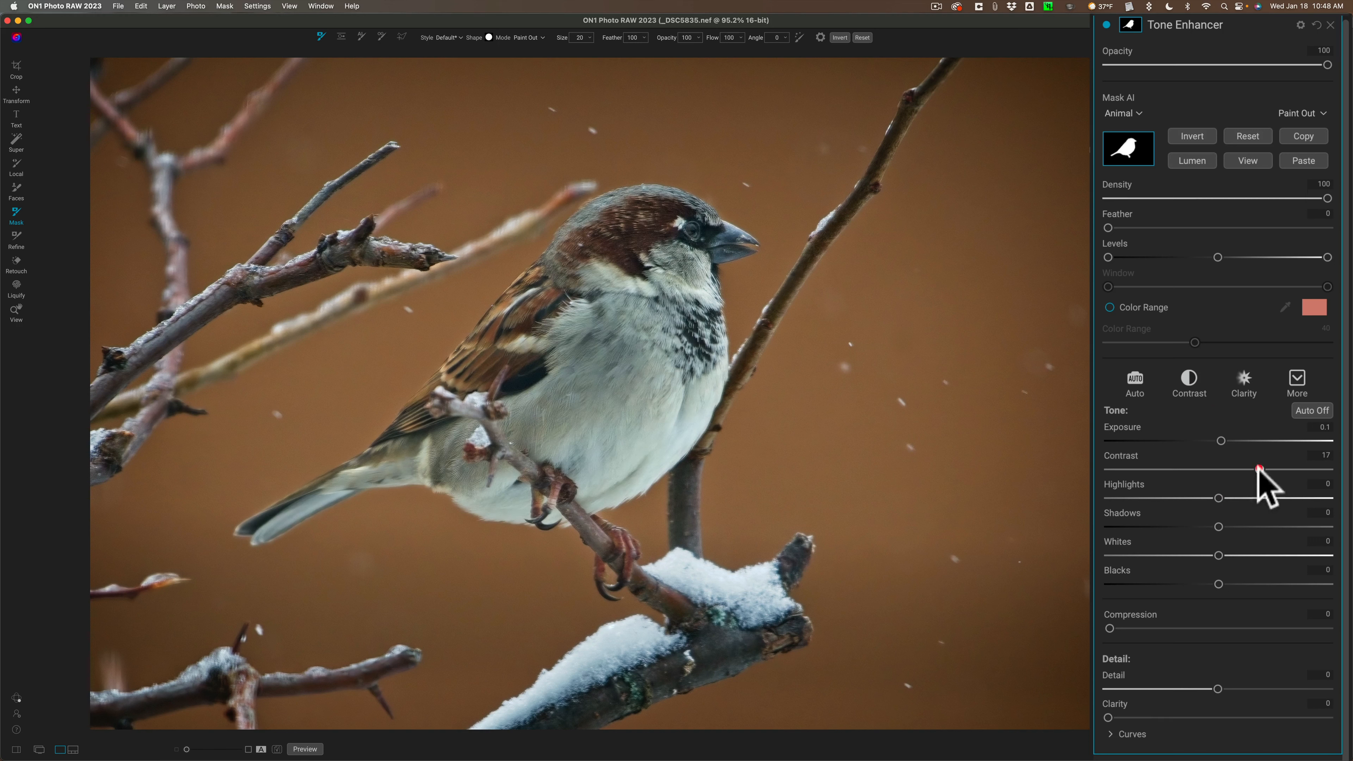
# Lower the bird's Highlights to -6 in the new Tone Enhancer filter
pyautogui.click(1219, 498)
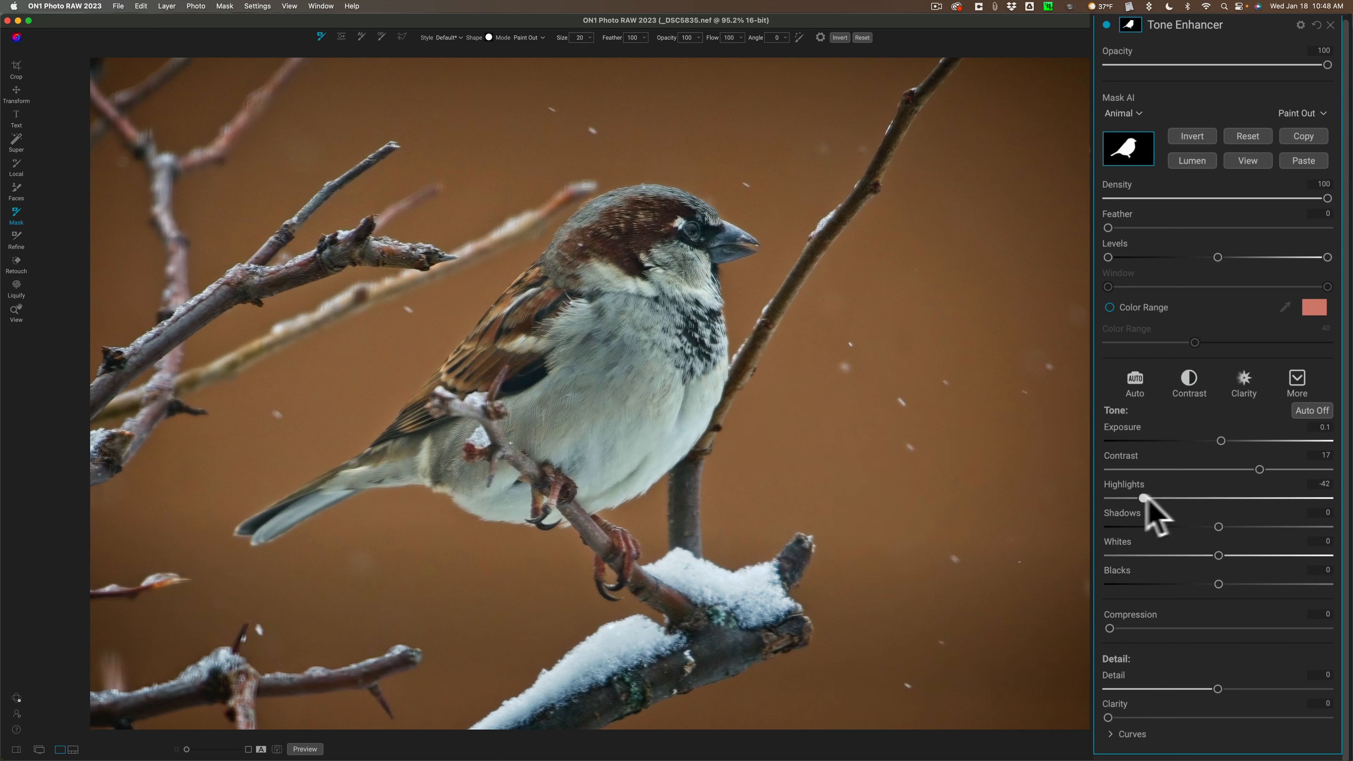
pyautogui.moveTo(1218, 498); pyautogui.dragTo(1194, 497)
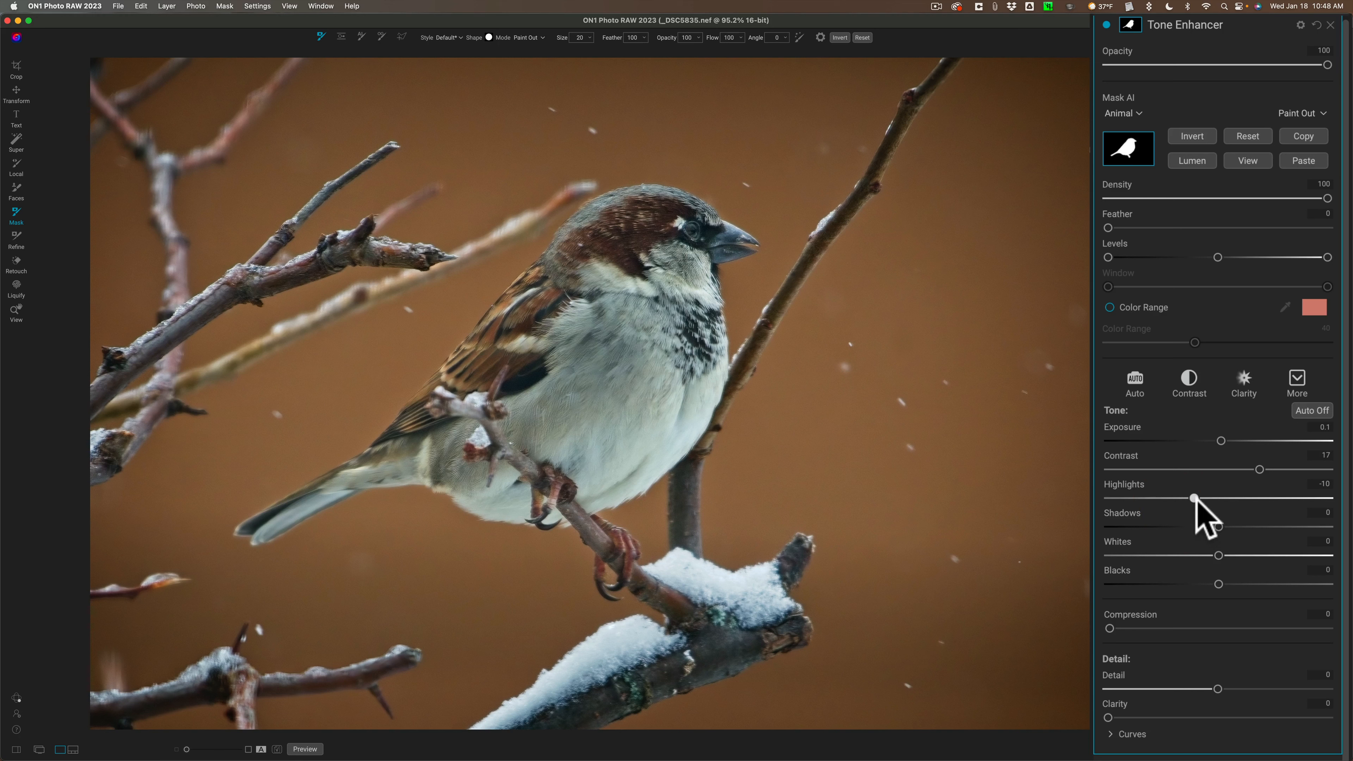
pyautogui.moveTo(1196, 498); pyautogui.dragTo(1208, 514)
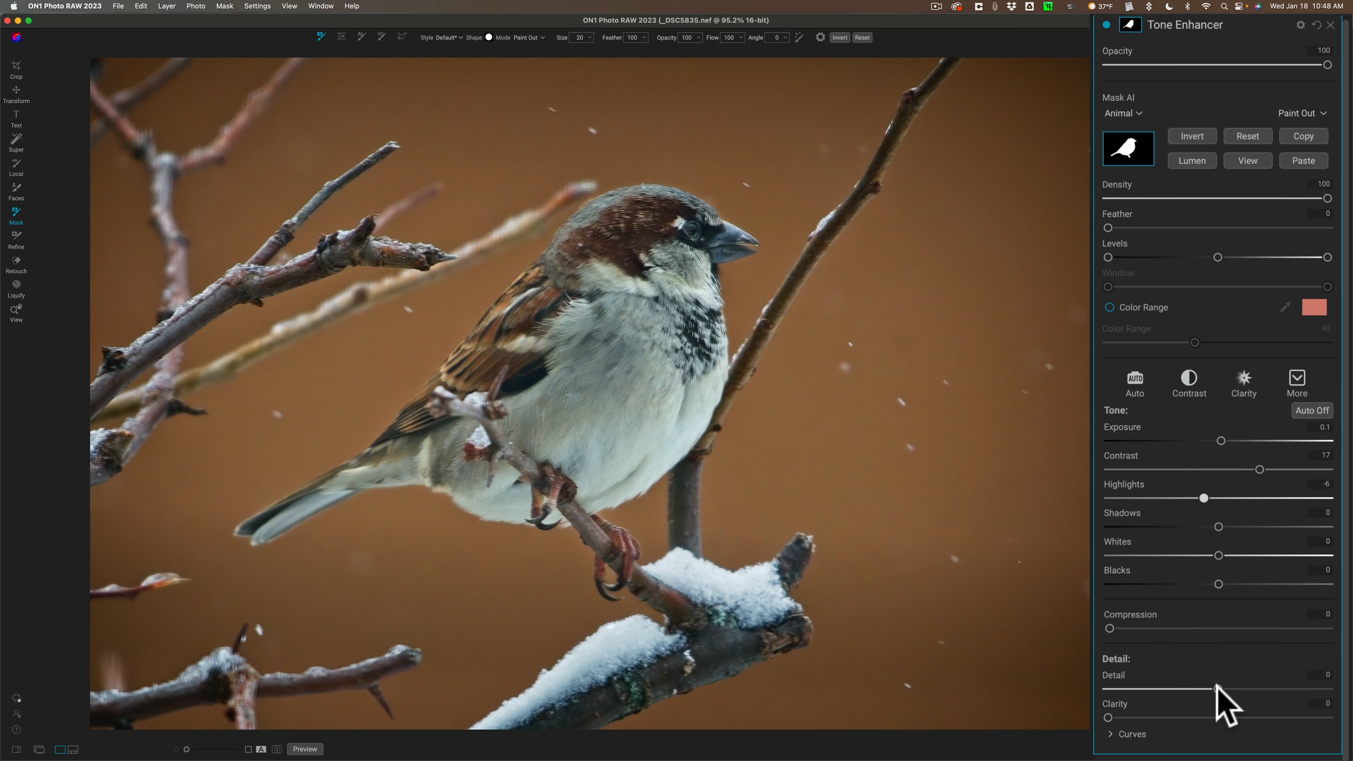
# Try a higher Detail amount on the bird in the Tone Enhancer filter and reset it
pyautogui.moveTo(1217, 689); pyautogui.dragTo(1321, 689)
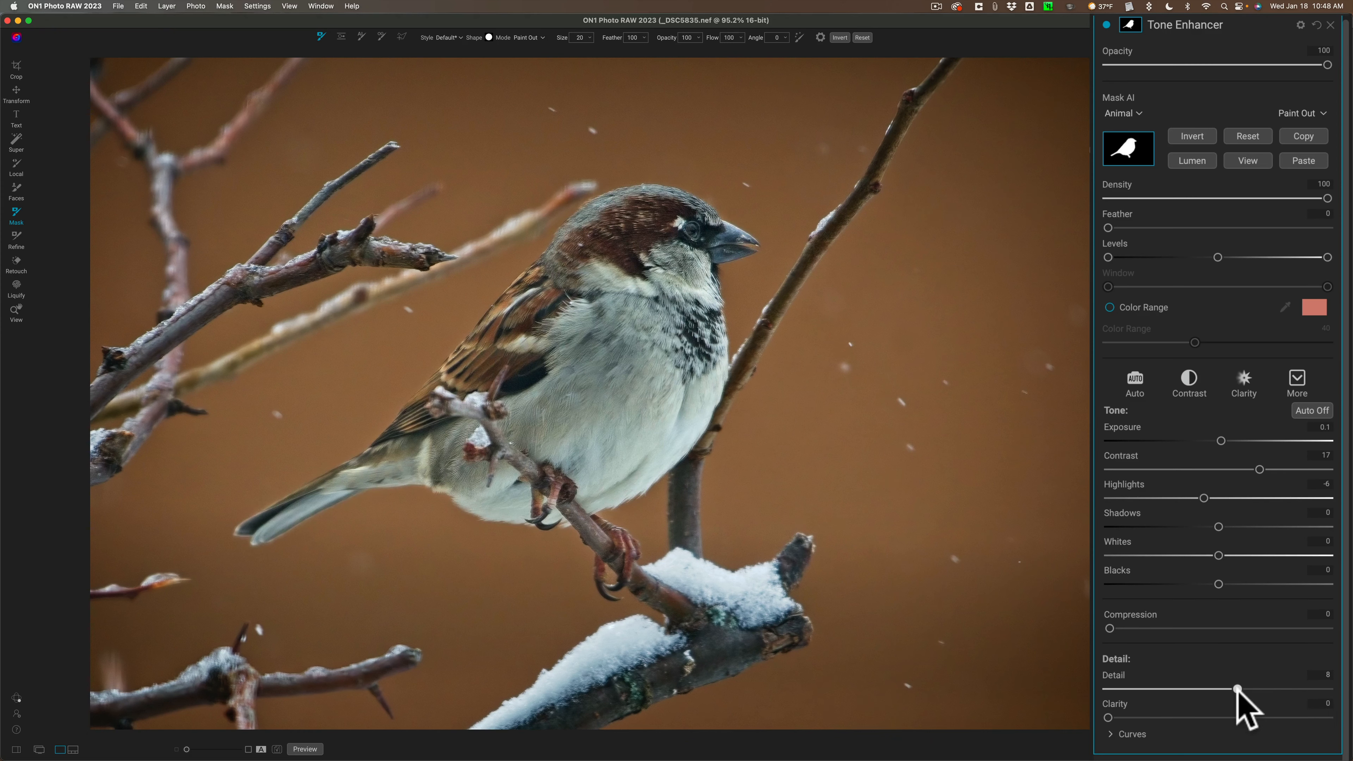
pyautogui.doubleClick(1319, 689)
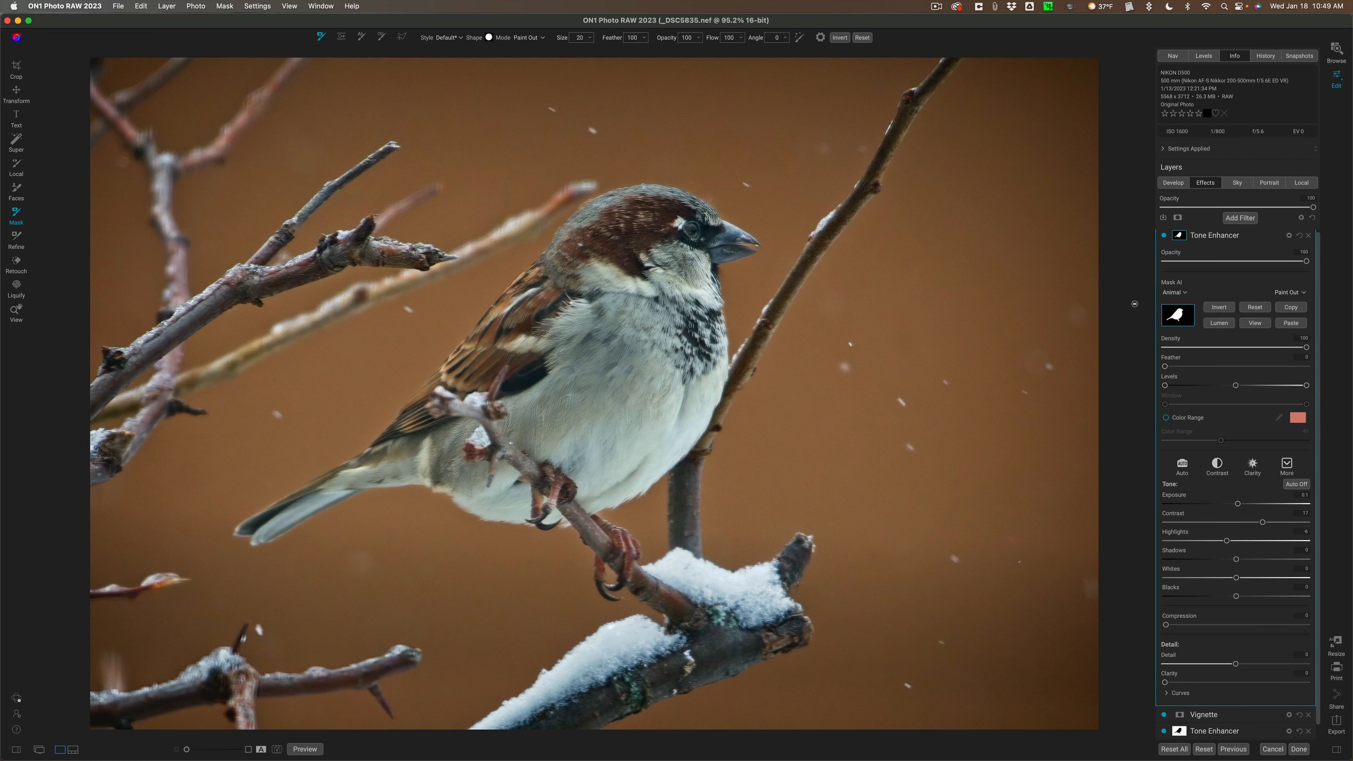
# Enlarge the photo to 175% with the View tool and examine the detail in the bird's head and feathers
pyautogui.click(16, 310)
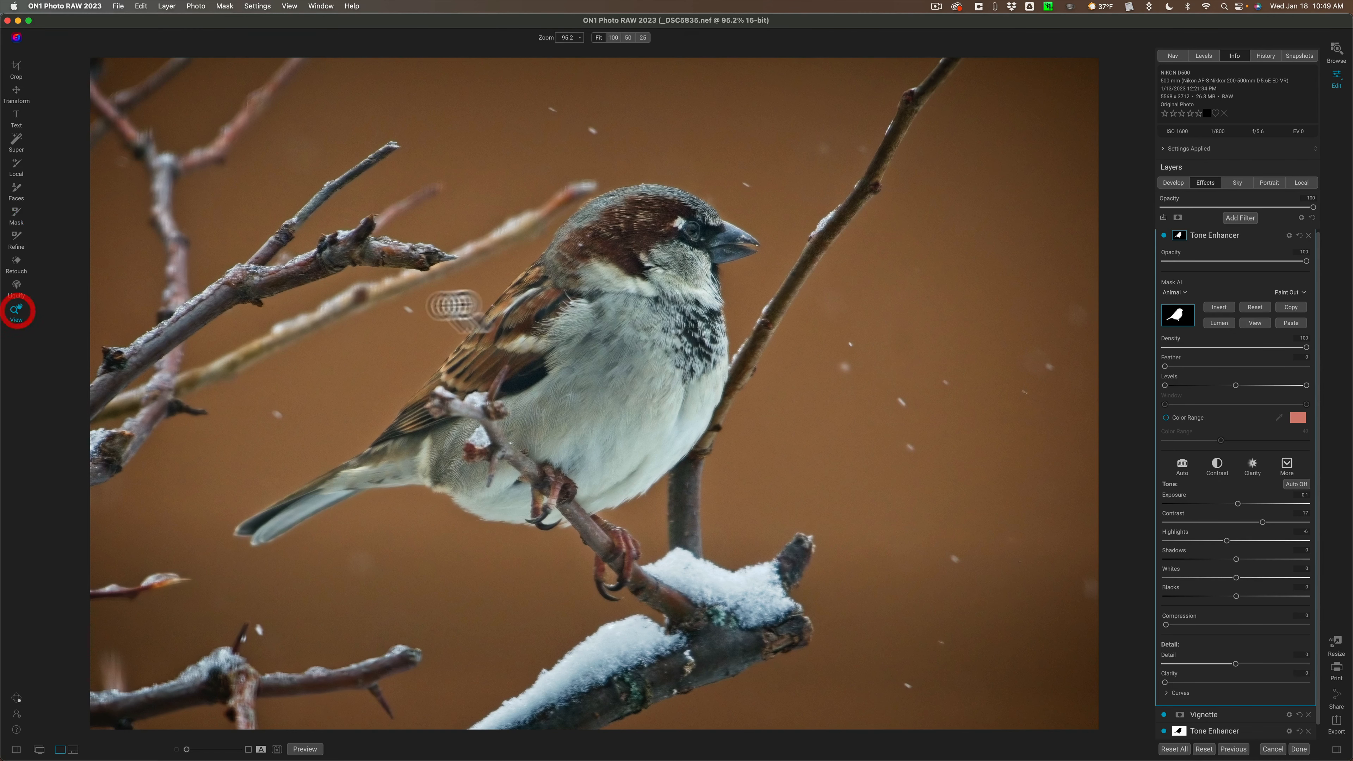
pyautogui.click(644, 268)
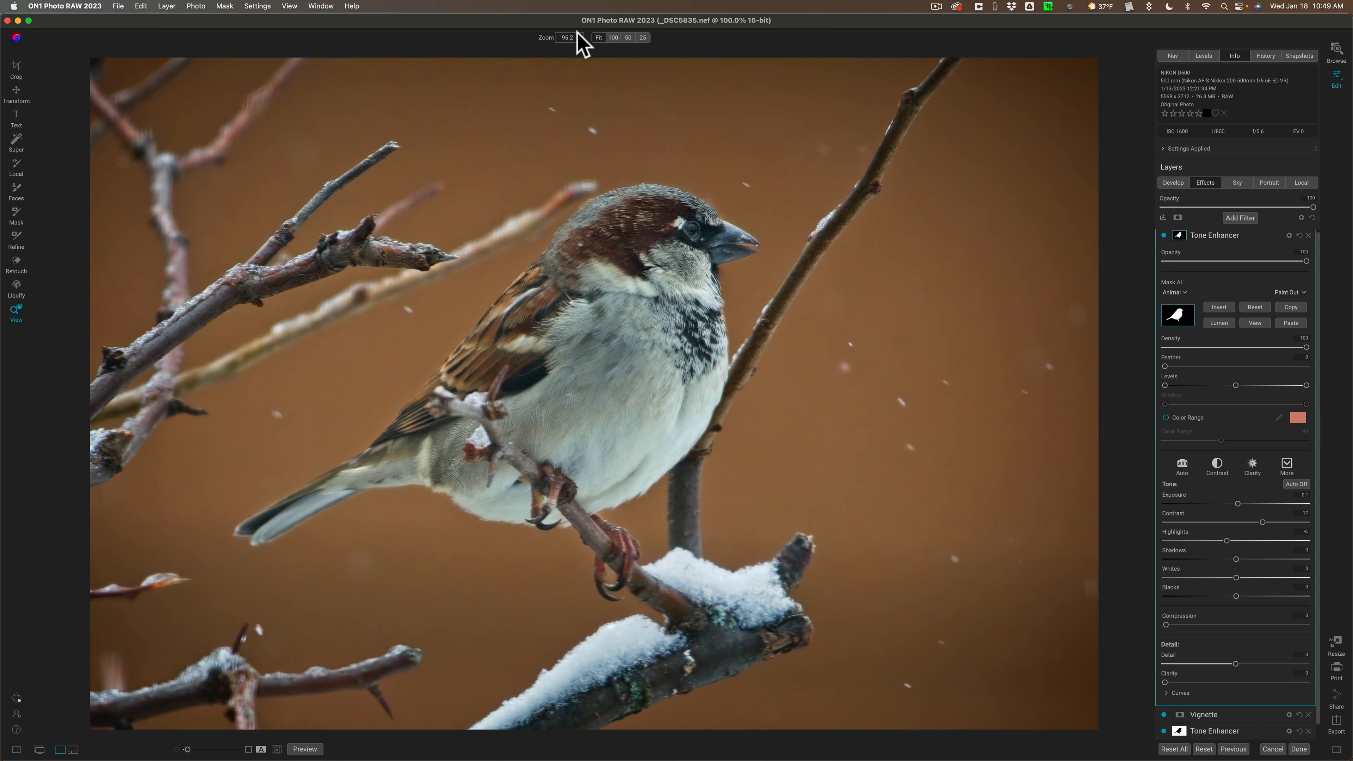
pyautogui.click(578, 37)
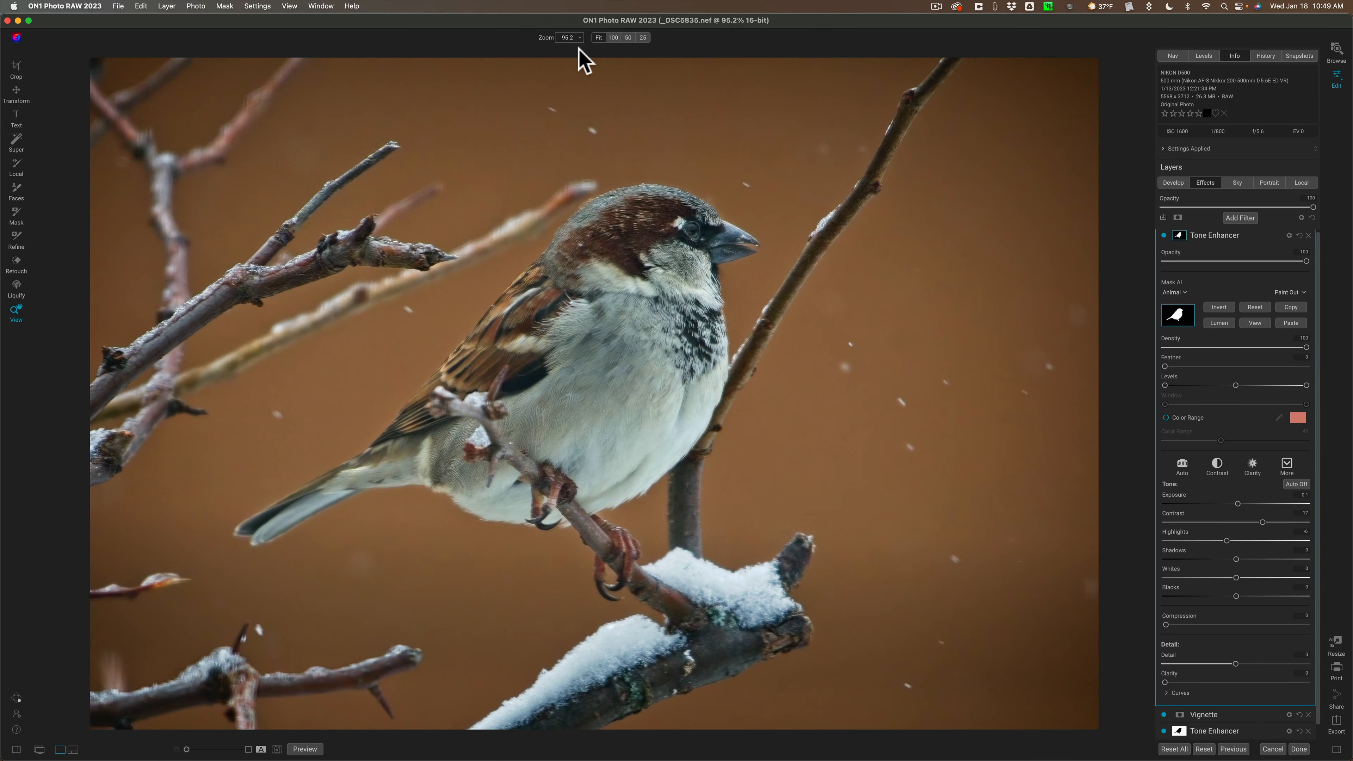
pyautogui.click(580, 47)
pyautogui.click(575, 47)
pyautogui.click(572, 49)
pyautogui.moveTo(535, 50); pyautogui.dragTo(561, 50)
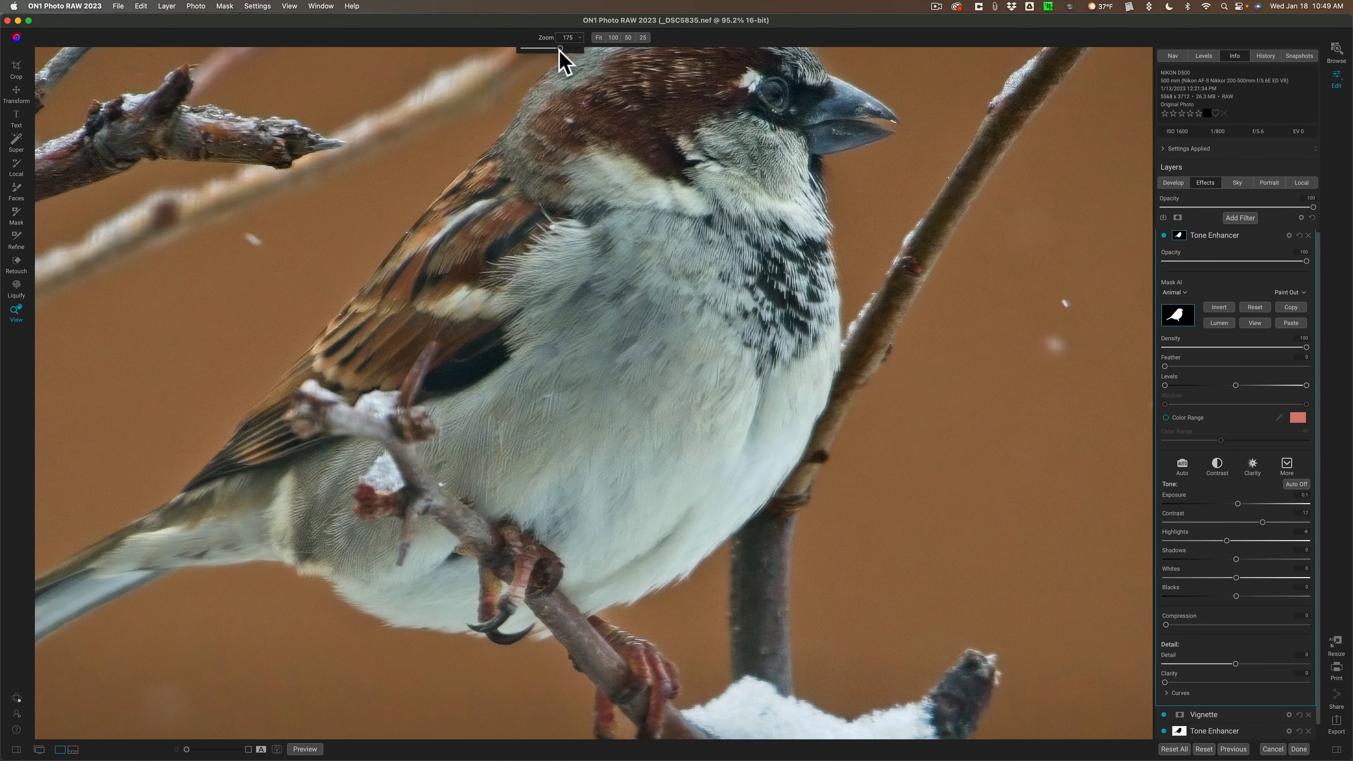
pyautogui.click(655, 117)
pyautogui.scroll(2, 711, 180)
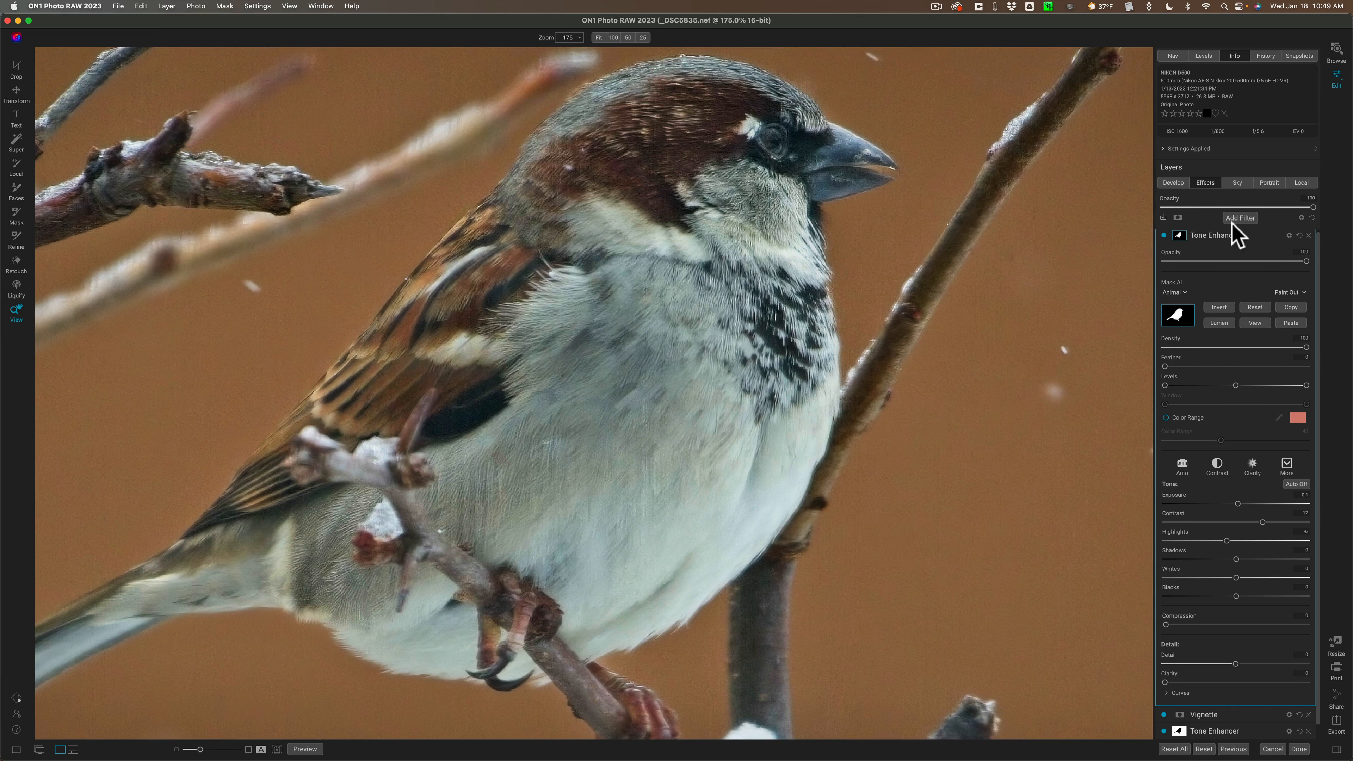
# Lower the Small amount and set Medium to -14 in the bird's Dynamic Contrast filter, then fit the photo to the view and collapse the filter
pyautogui.click(1233, 238)
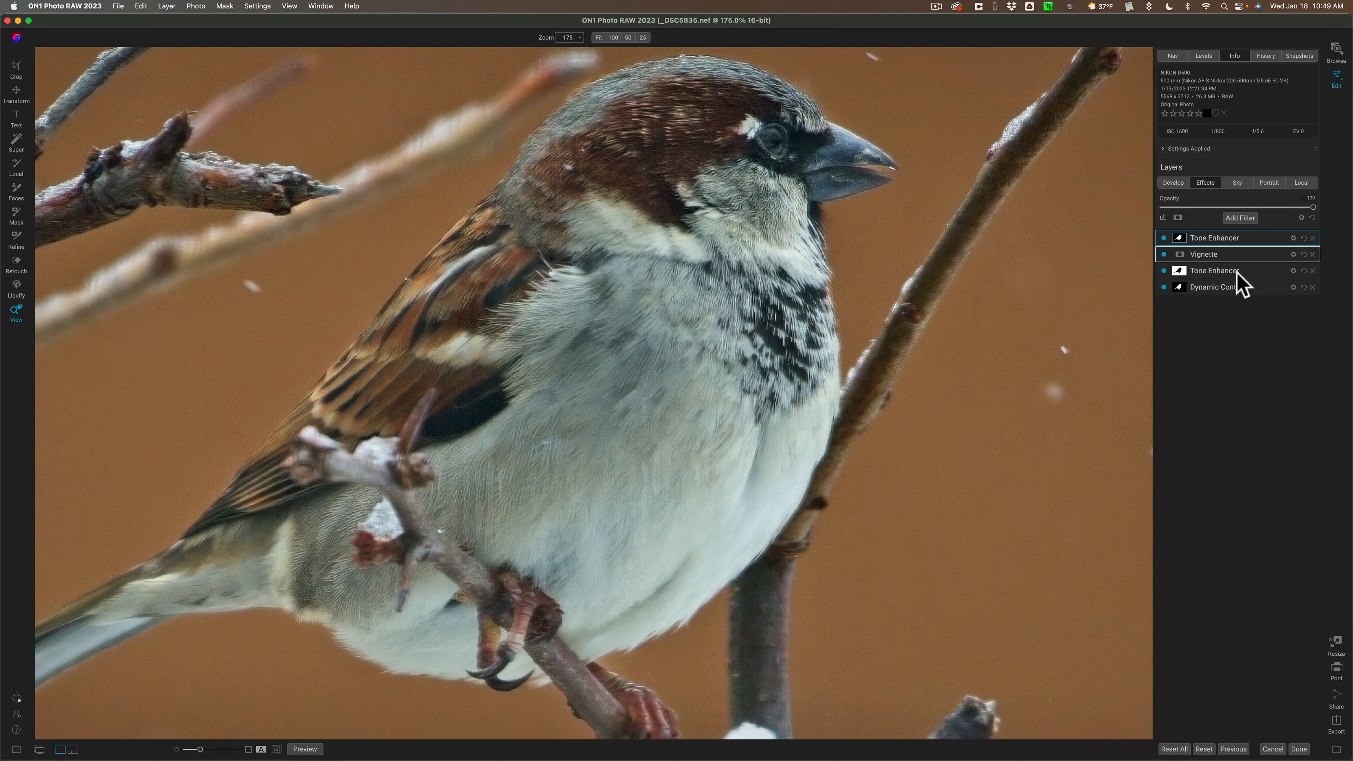
pyautogui.click(1236, 289)
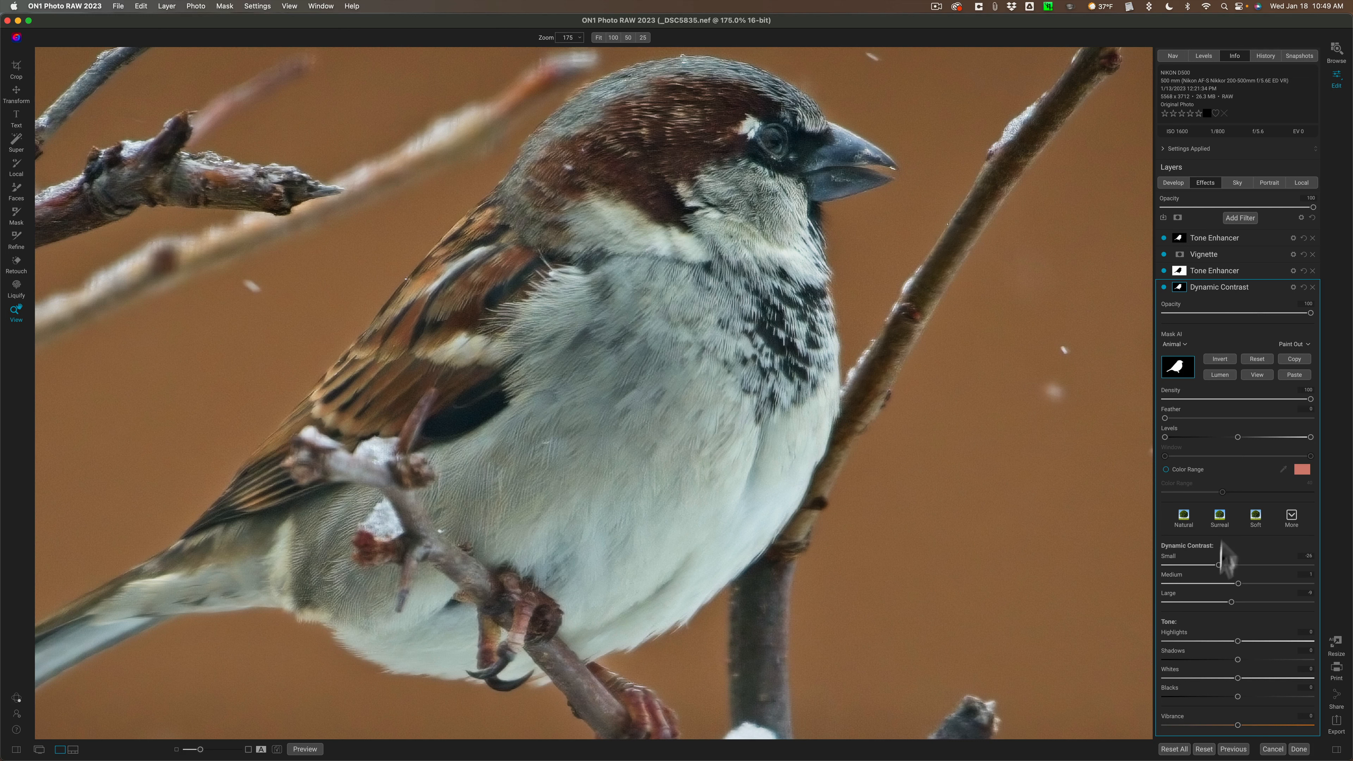
pyautogui.moveTo(1219, 564)
pyautogui.mouseDown()
pyautogui.moveTo(1190, 564)
pyautogui.moveTo(1286, 564)
pyautogui.moveTo(1215, 564)
pyautogui.moveTo(1241, 583)
pyautogui.moveTo(1227, 581)
pyautogui.mouseUp()
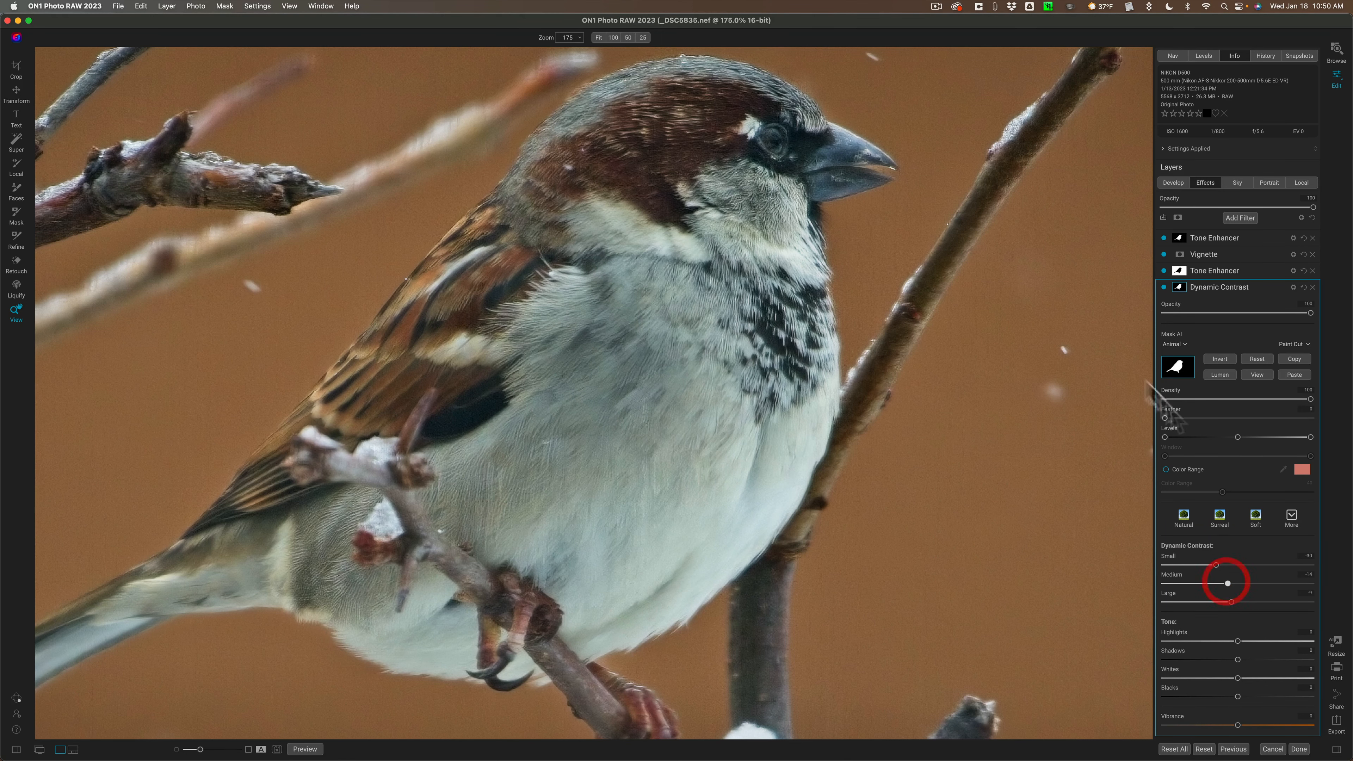
pyautogui.click(710, 272)
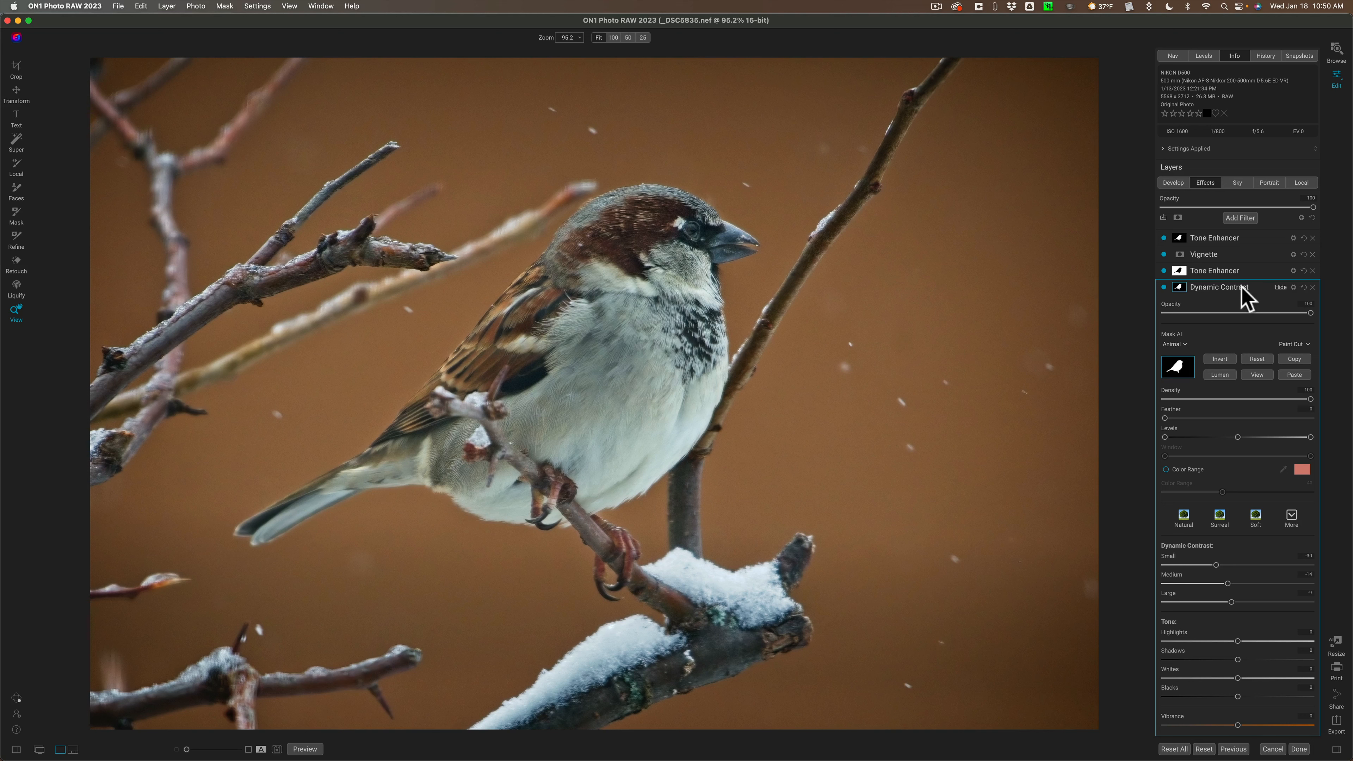
pyautogui.click(1247, 287)
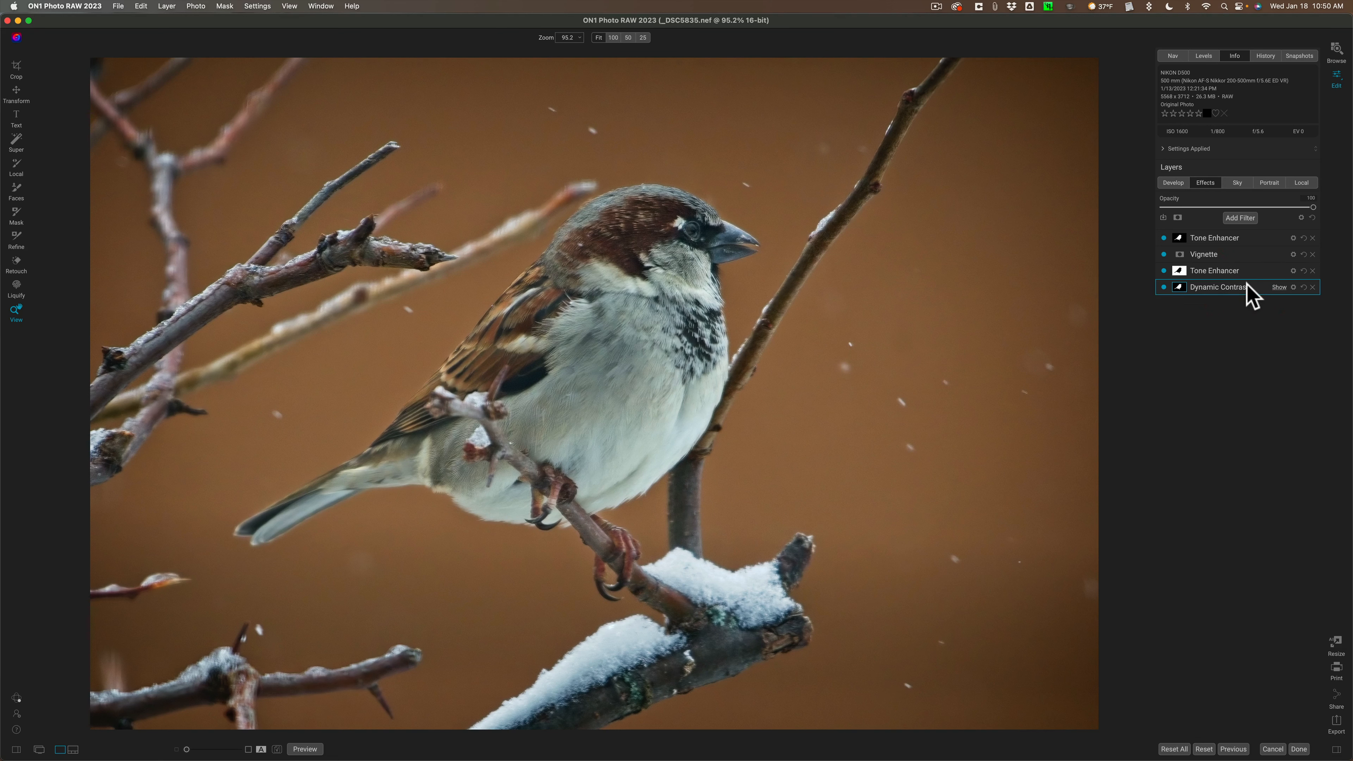